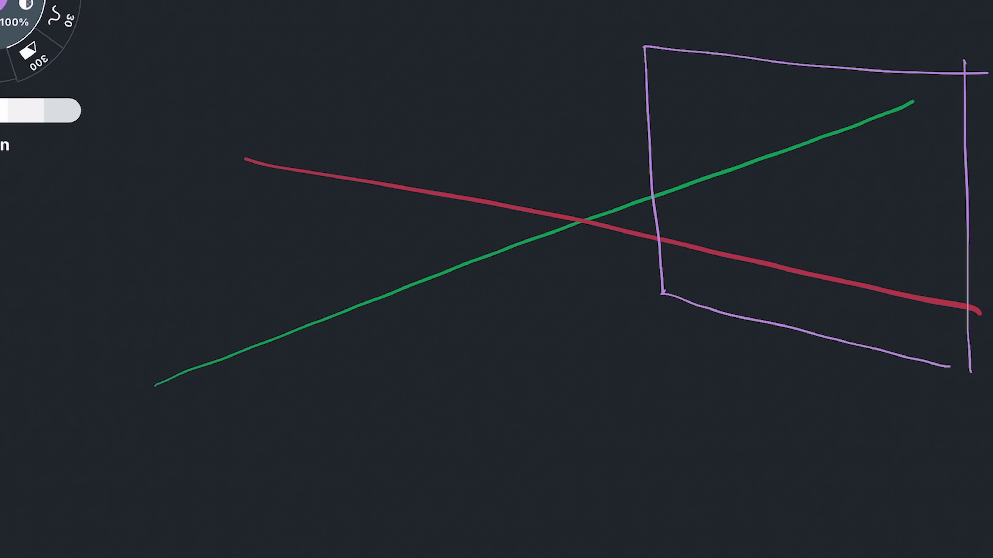
Extend the perspective scene sketch with freehand strokes inside the purple backdrop frame and below the red and green axis lines.
drag(658, 72, 717, 65)
click(3, 5)
click(28, 411)
drag(378, 418, 399, 411)
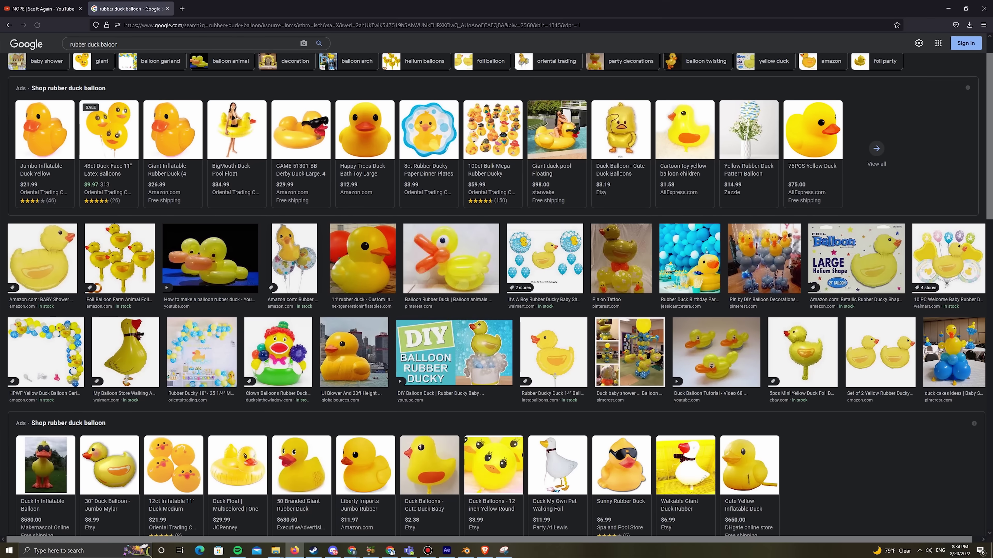
Browse the image search results for rubber duck balloon references.
scroll(496, 274, down, 2)
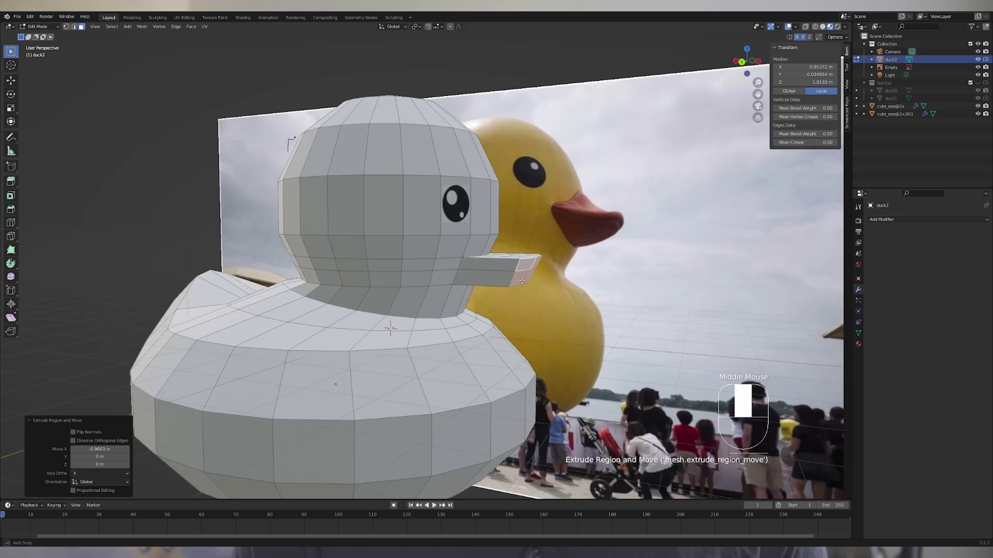
Switch to Blender and apply the duck's Cloth modifier.
middle_drag(522, 281, 547, 274)
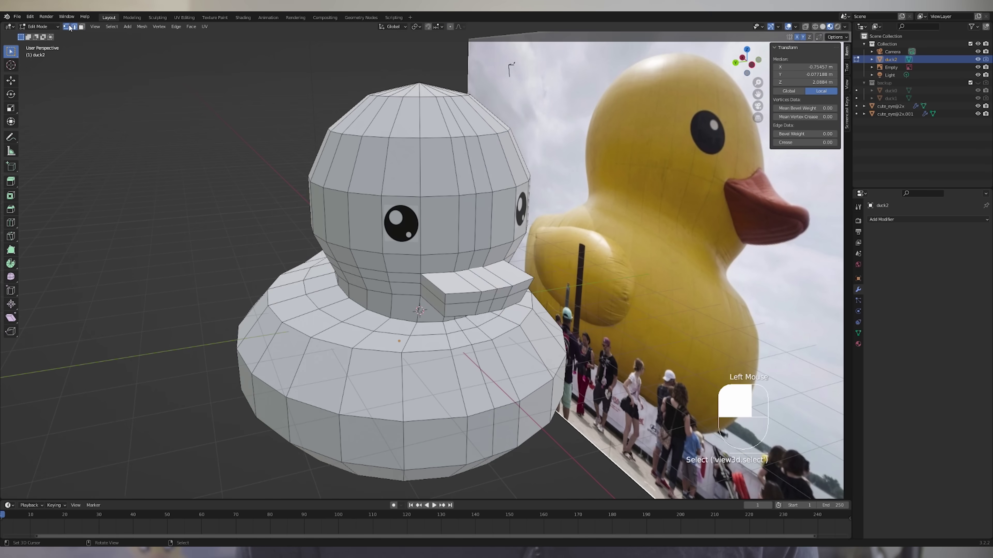
scroll(547, 273, down, 3)
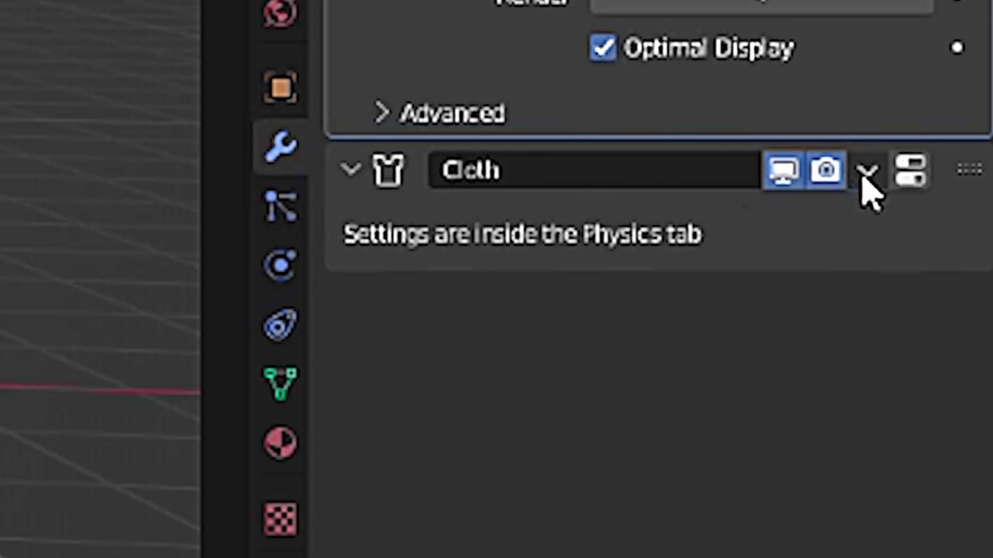
click(864, 176)
click(760, 235)
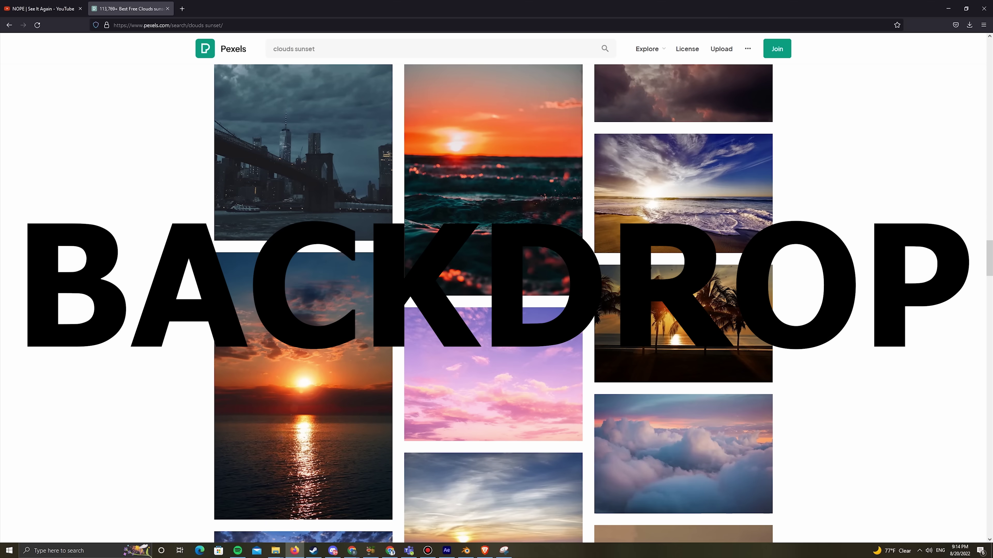
Download the free White Clouds photo from the Pexels results for clouds sunset.
scroll(493, 304, down, 5)
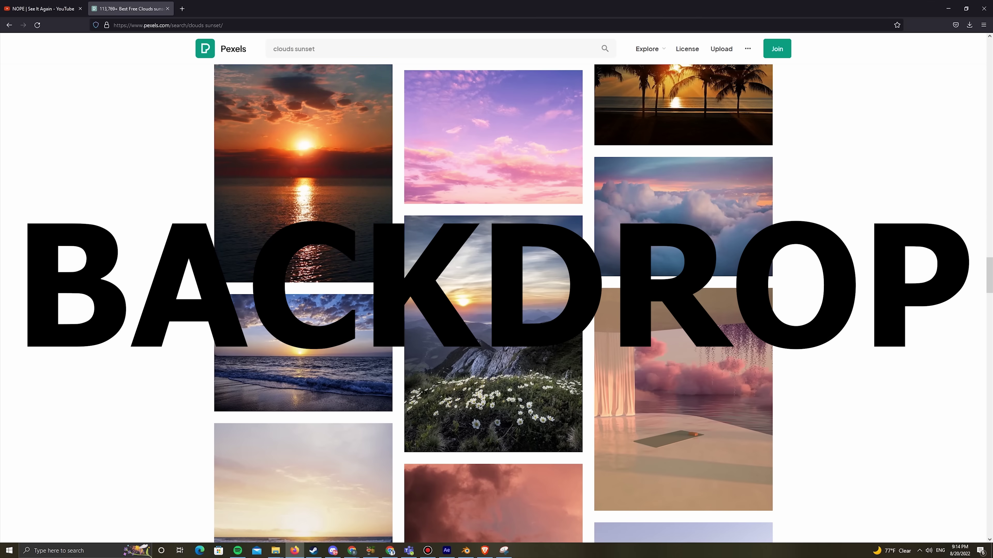
click(683, 217)
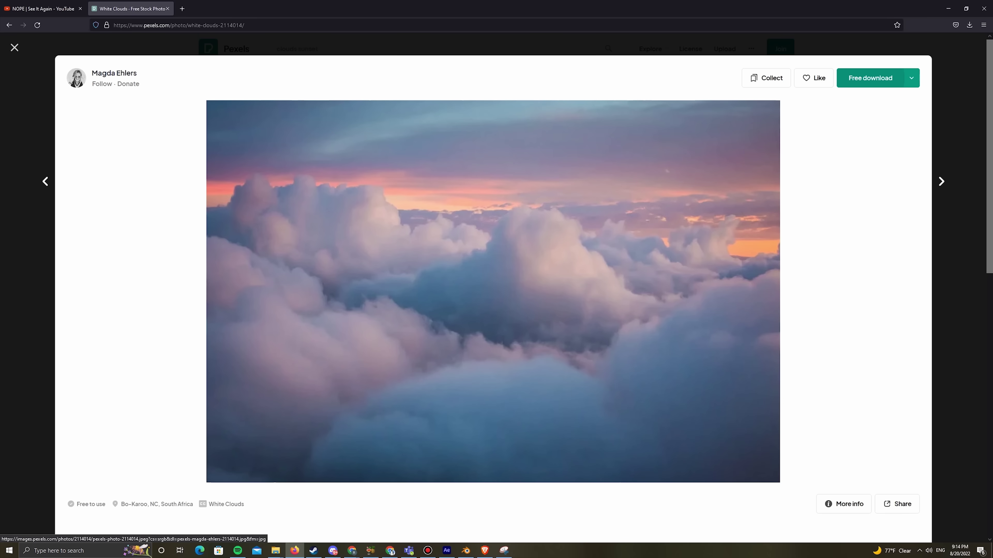
click(869, 78)
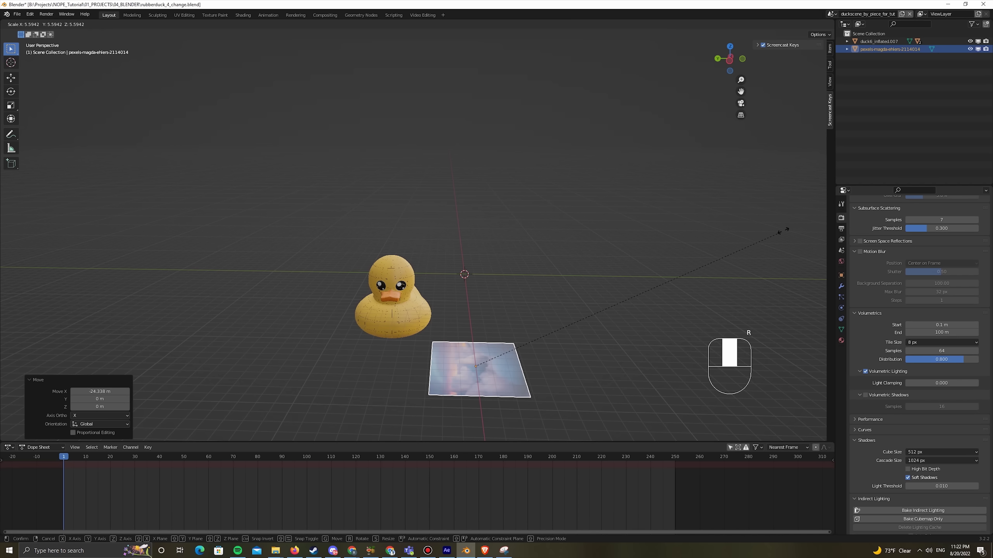
Scale up the cloud image plane in Blender and rotate it 90° about the X axis to stand upright.
key(s)
key(x)
key(9)
key(0)
key(Return)
key(s)
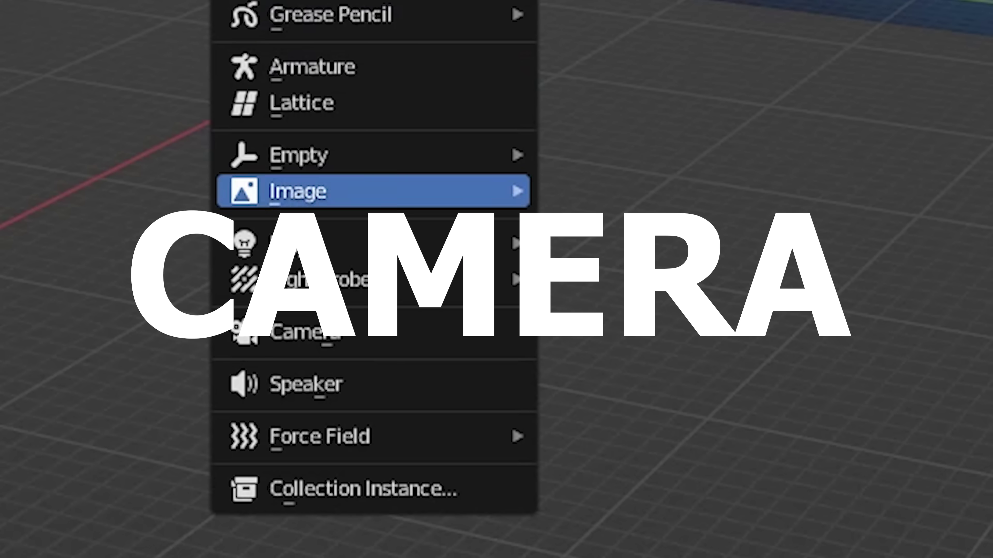
Add a camera and scale the cloud backdrop so it extends past the camera frame behind the duck.
click(297, 332)
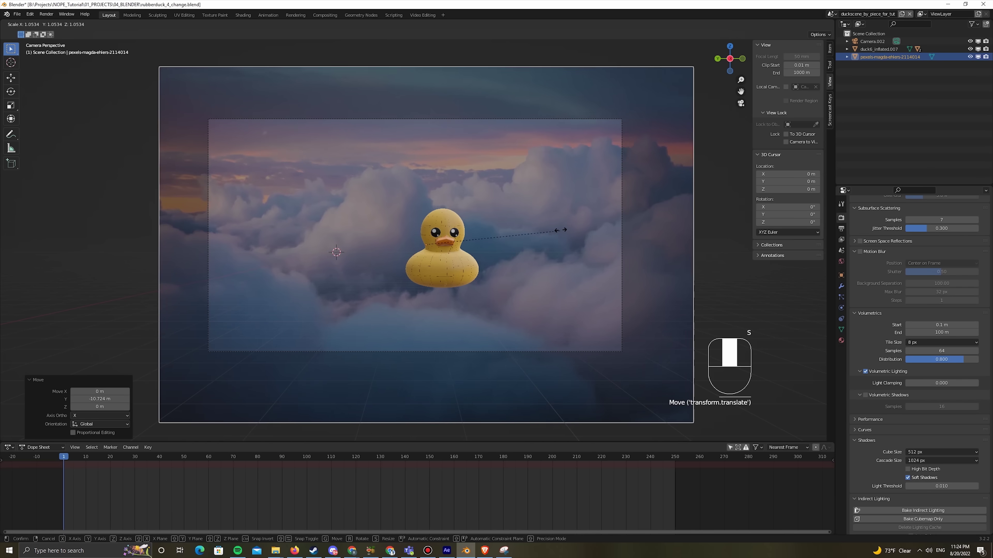
key(s)
click(581, 166)
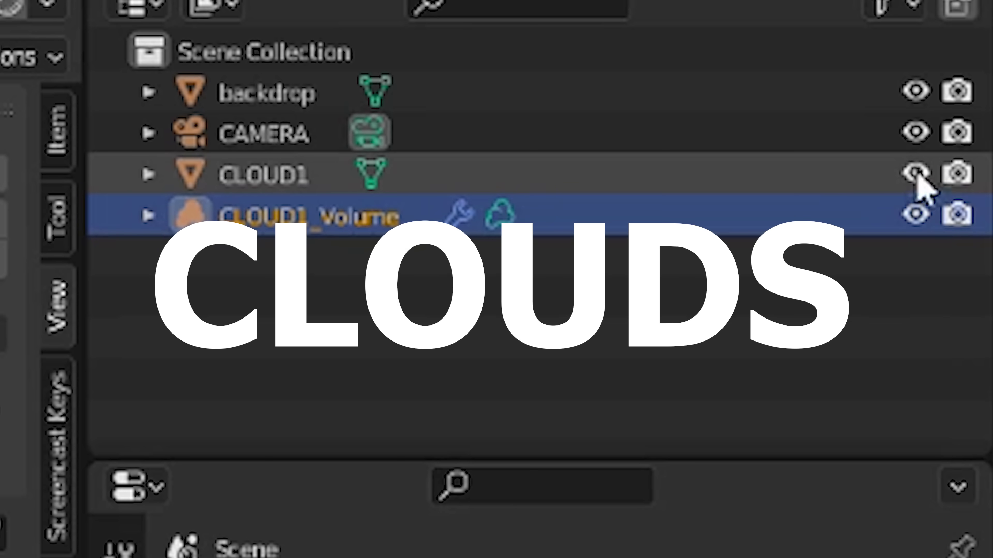
Hide the CLOUD1 mesh in the viewport, keeping CLOUD1_Volume shown.
click(915, 174)
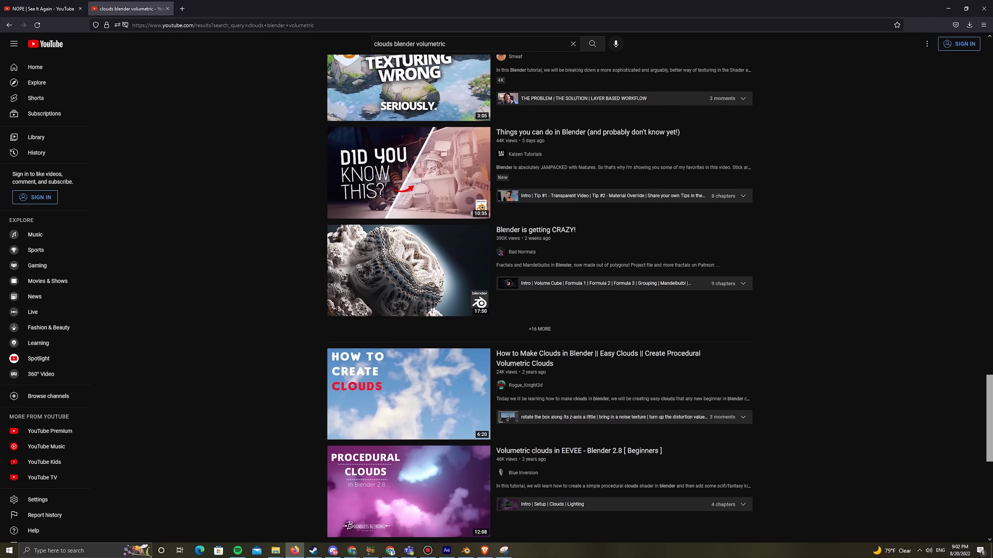
Open the YouTube video Creating Procedural Volumetric Clouds with Blender Eevee from the search results and skip ahead in it.
scroll(539, 297, down, 10)
scroll(539, 298, down, 12)
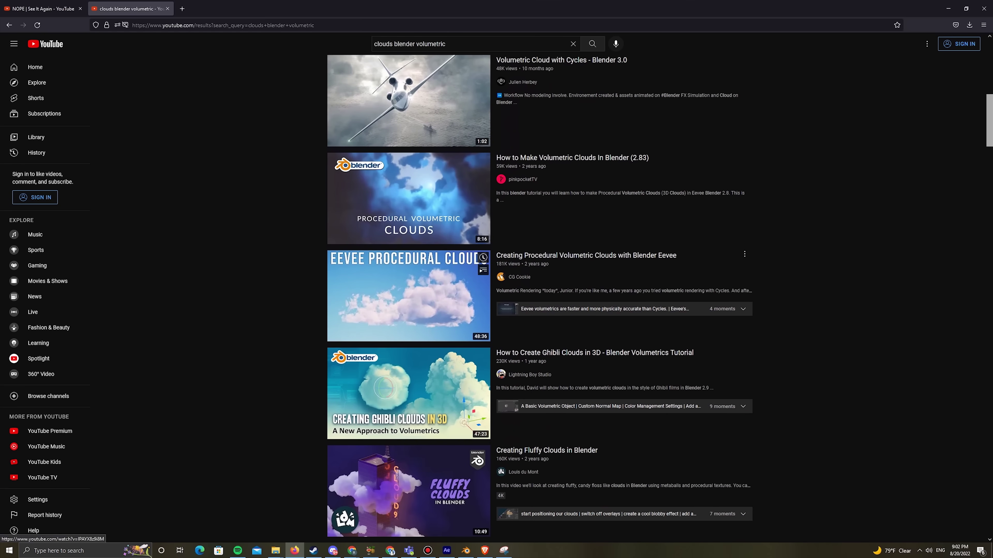
click(408, 296)
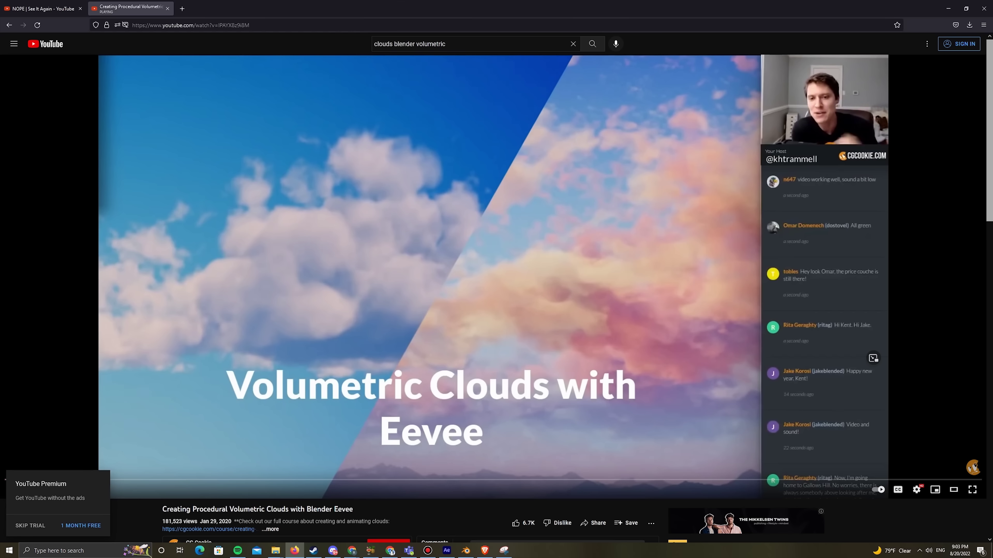
click(273, 479)
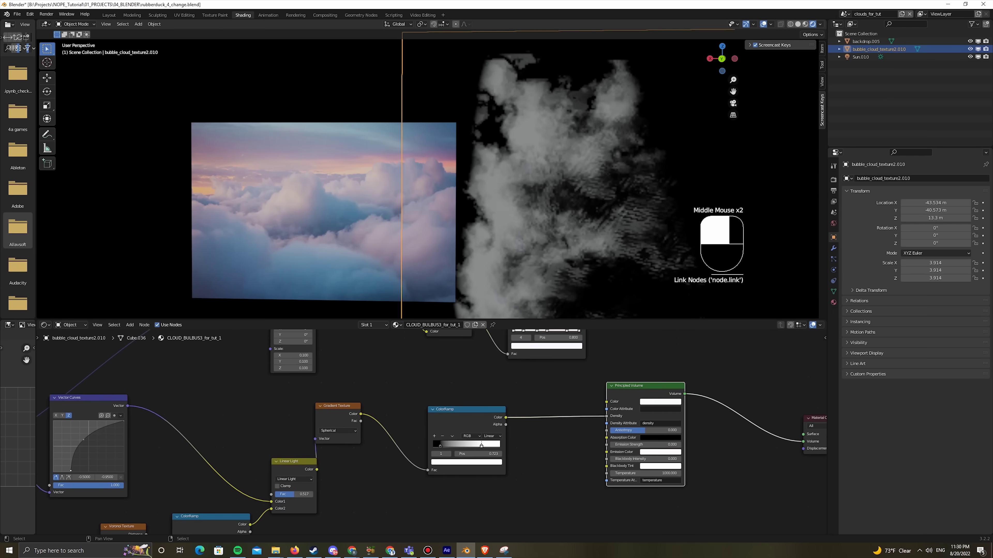
Add a Volume Absorption node below the Principled Volume node in the cloud material.
middle_drag(430, 392, 441, 449)
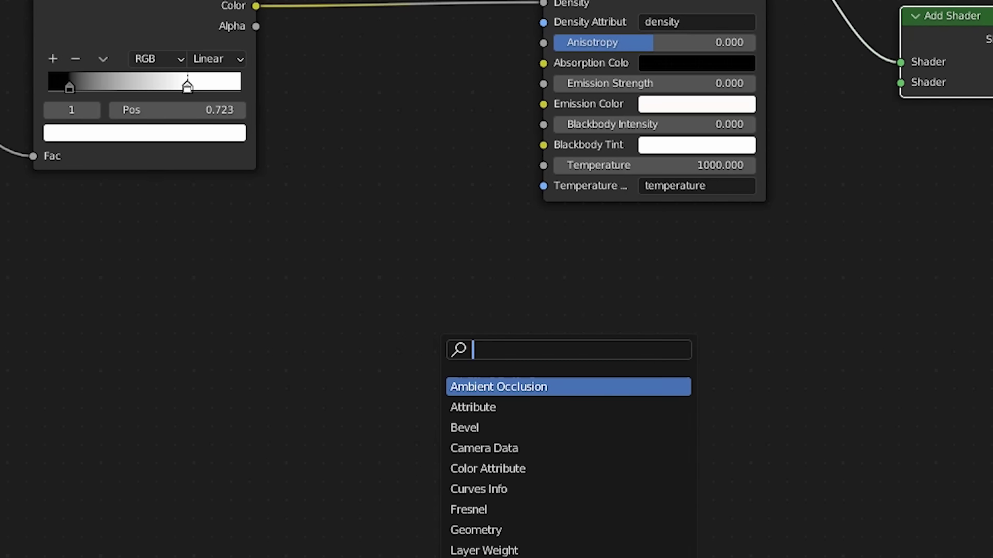
text(volume)
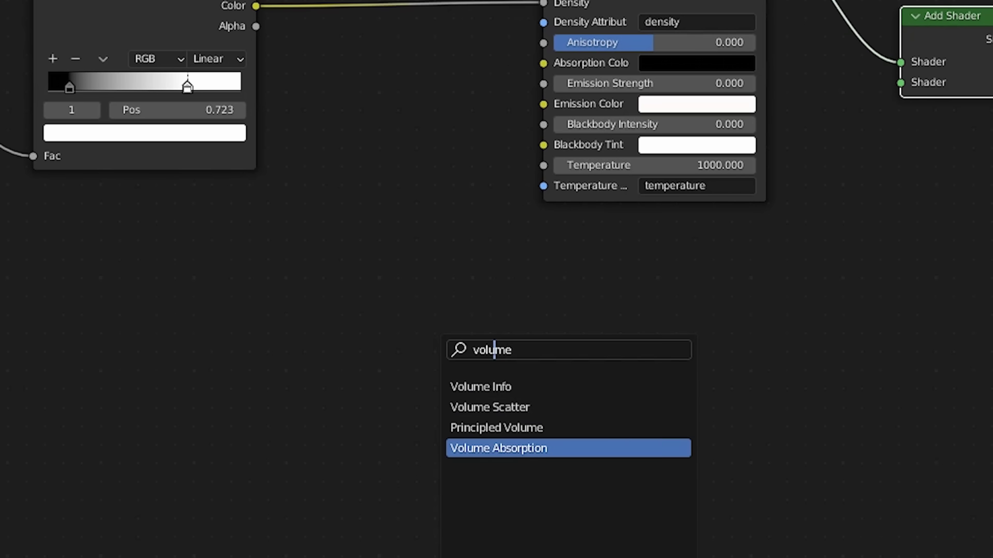
key(Return)
drag(539, 358, 578, 355)
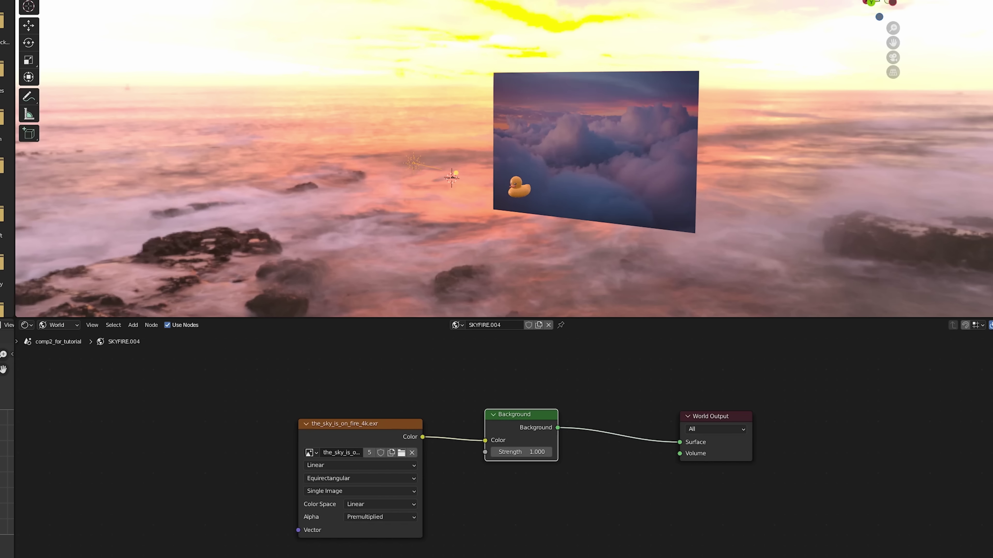
Inspect the sky environment around the backdrop and open The Sky Is On Fire HDRI on Poly Haven.
middle_drag(508, 176, 450, 176)
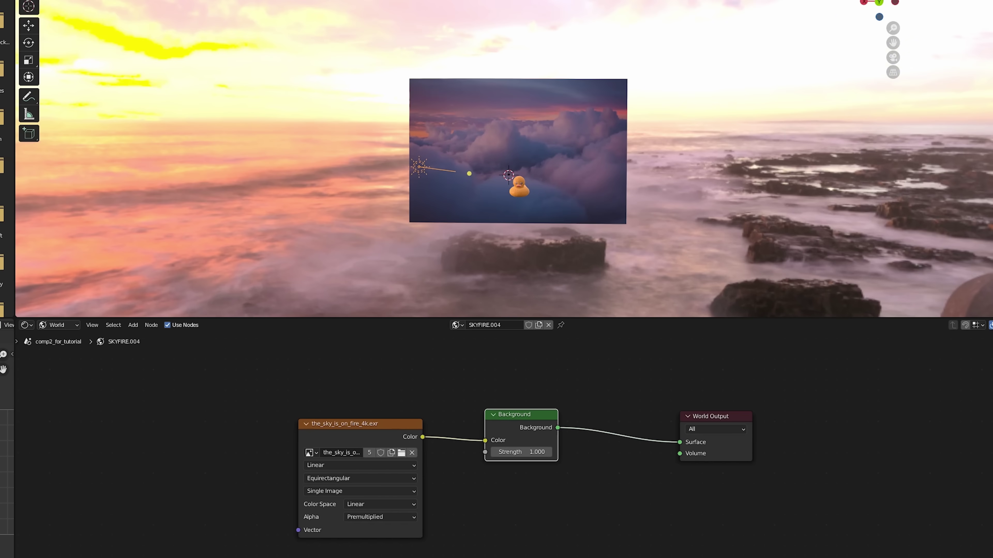
scroll(710, 352, down, 3)
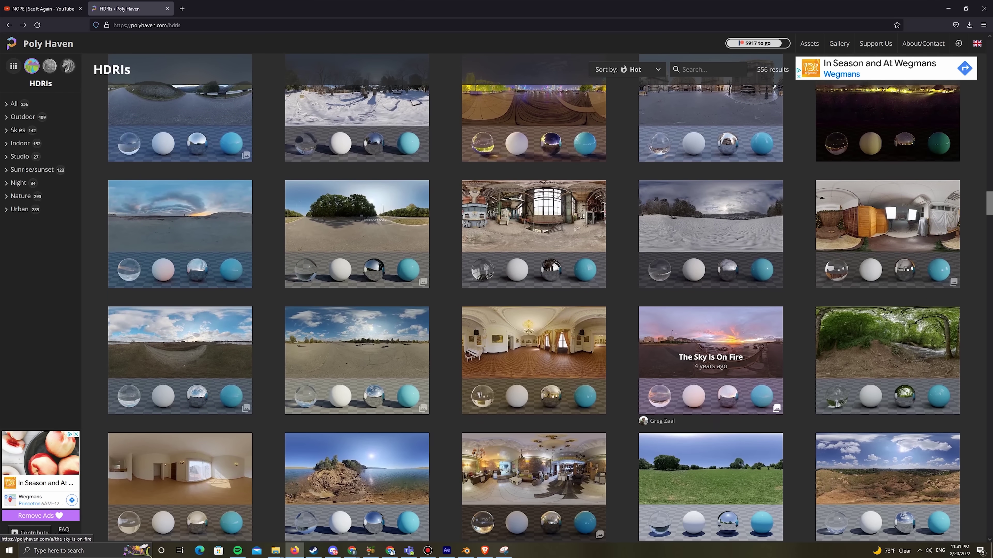
click(710, 348)
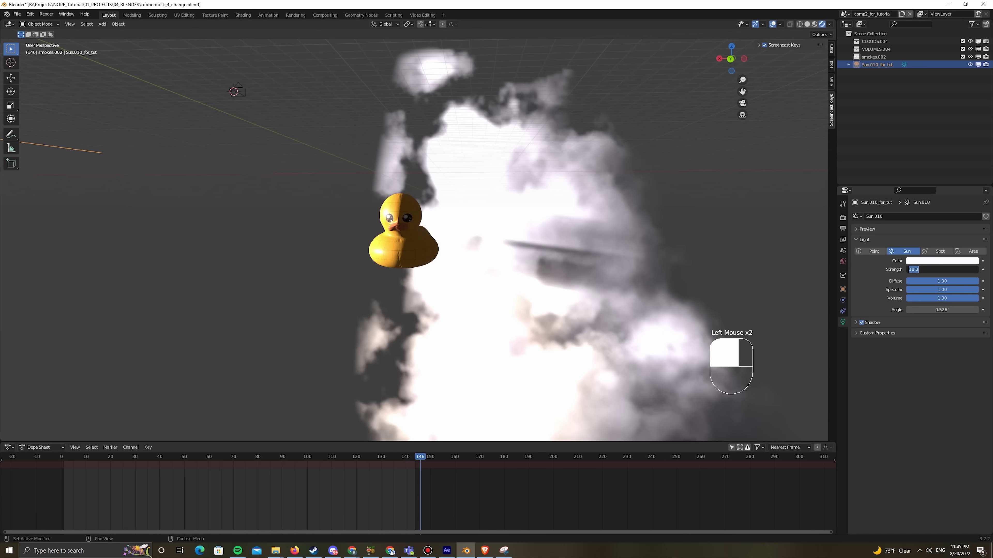
Set the sun light's colour to pale pink and view the composition through the camera.
click(942, 261)
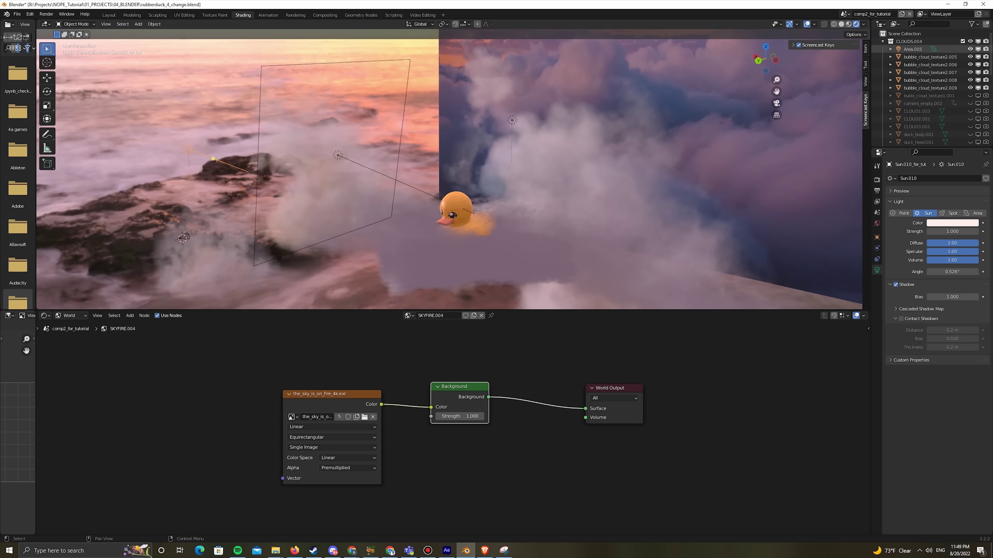
key(KP_0)
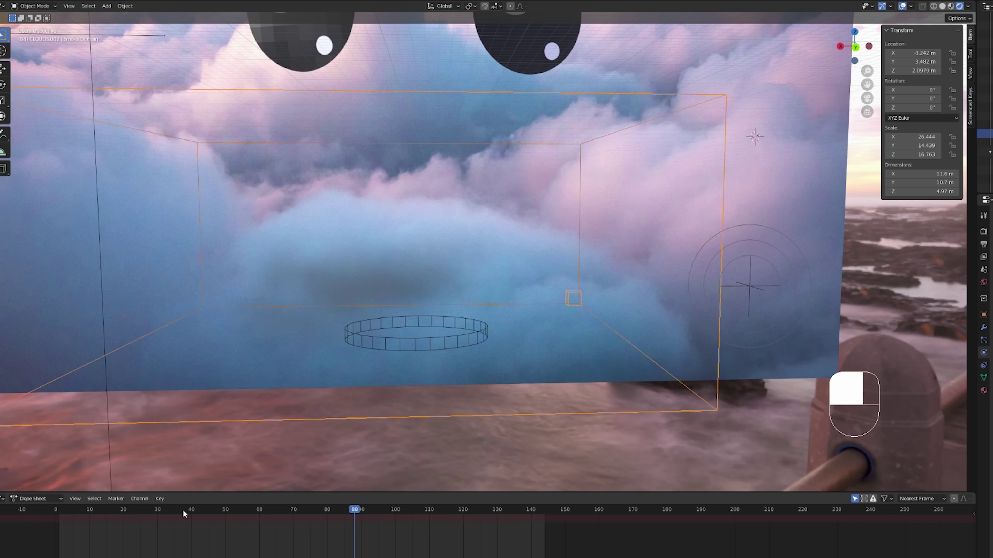
Scrub through the timeline to preview the smoke simulation in front of the cloud backdrop.
drag(348, 509, 473, 509)
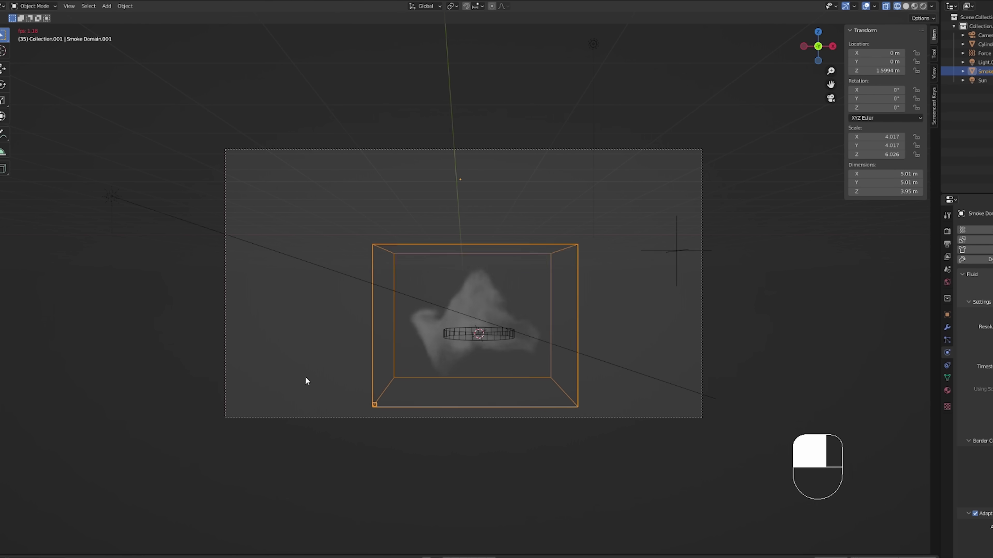
Scale up the smoke element in front of the backdrop and move it -2.5297 m along Z.
click(983, 35)
key(g)
key(z)
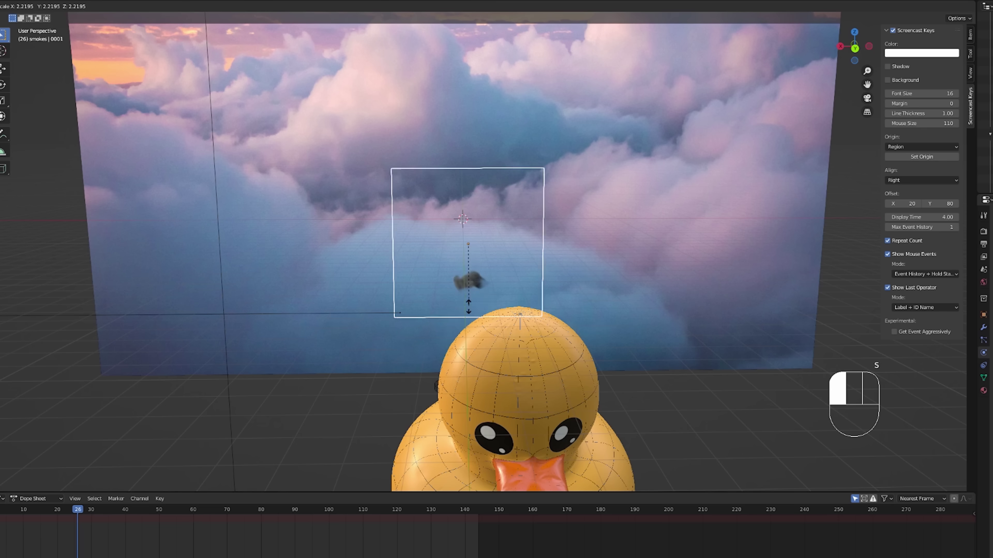
click(466, 388)
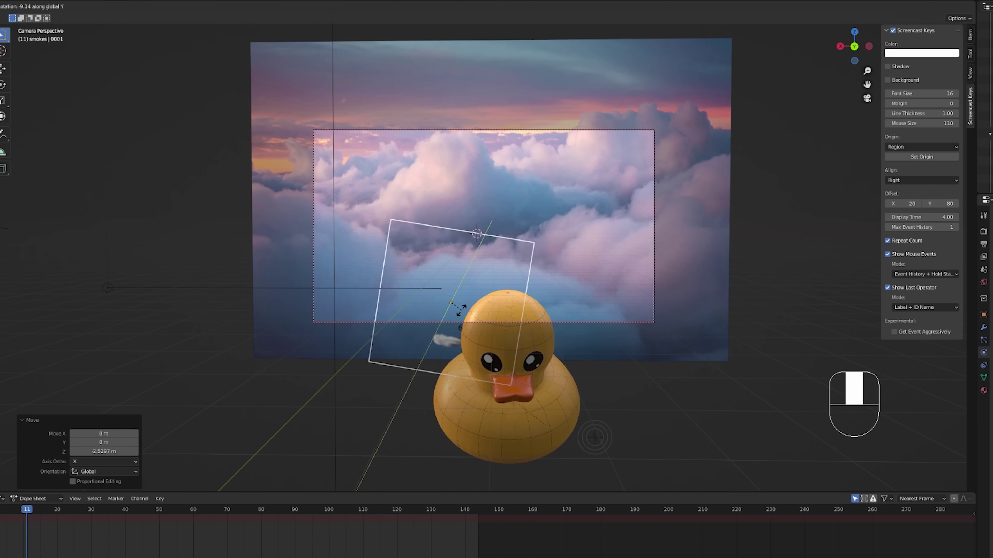
Rotate the smoke element -23° about the global Y axis and move it -2.2236 m along X.
click(458, 313)
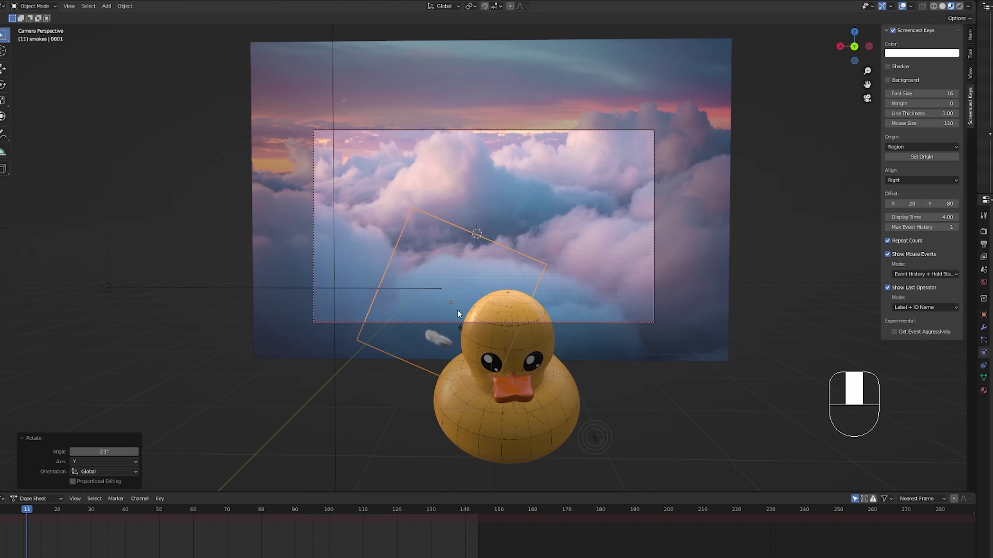
click(479, 314)
Scale the smoke element by 1.834 and raise it 1.5158 m along Z beside the duck.
key(s)
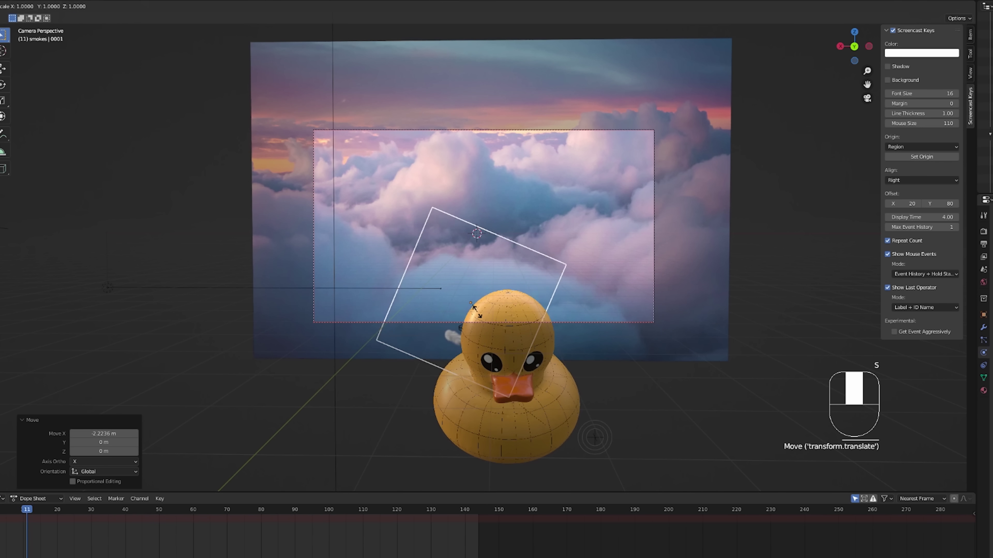
click(495, 302)
key(g)
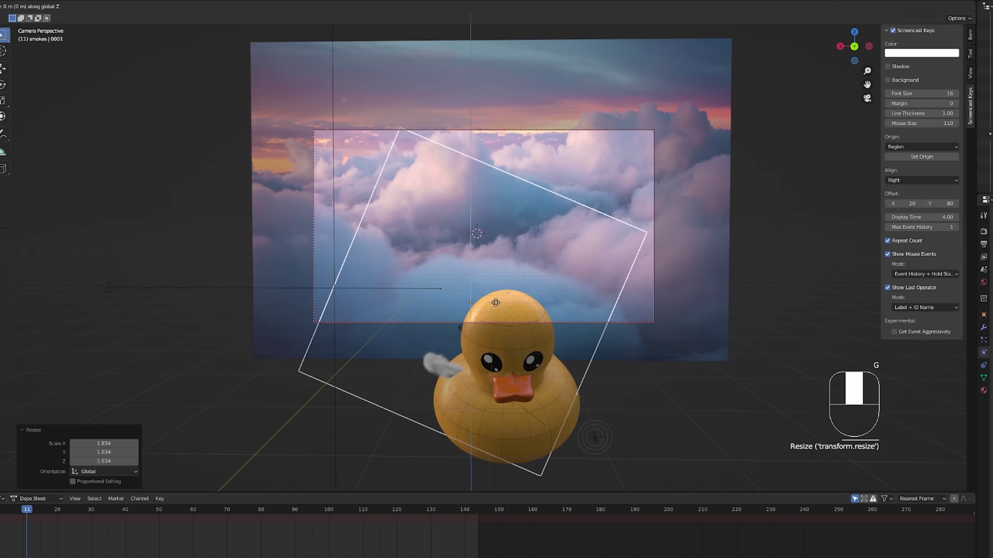
click(490, 303)
Play the animation to check the smoke around the duck, and move the smoke along the X axis.
key(space)
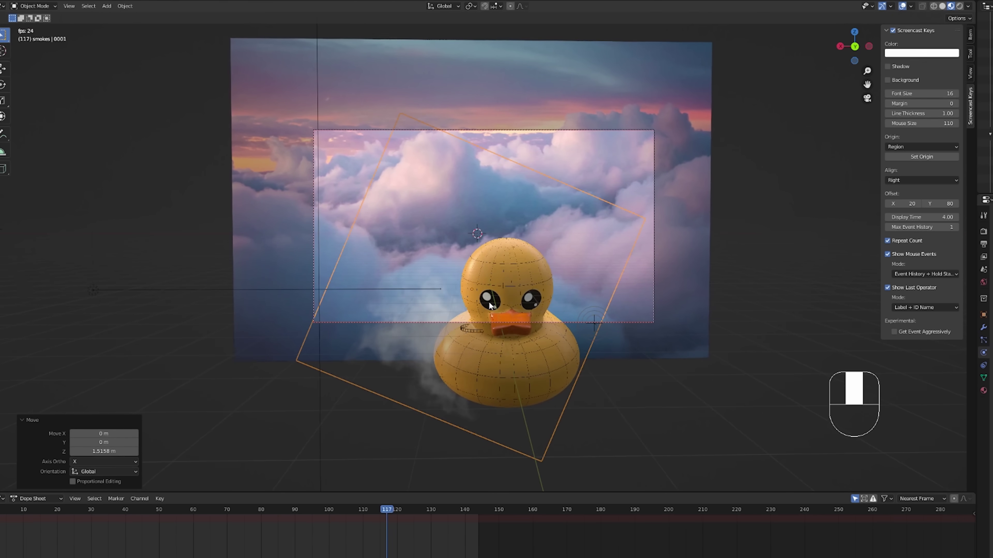
key(Escape)
scroll(488, 302, up, 3)
key(g)
key(x)
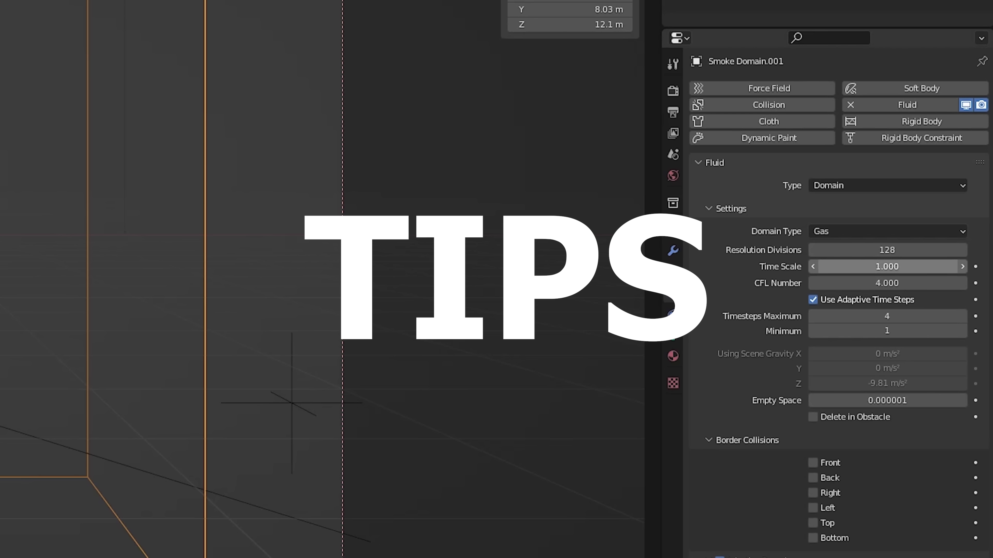
Open the smoke domain's Time Scale for editing, and enable Dissolve and Noise in its gas settings.
click(887, 267)
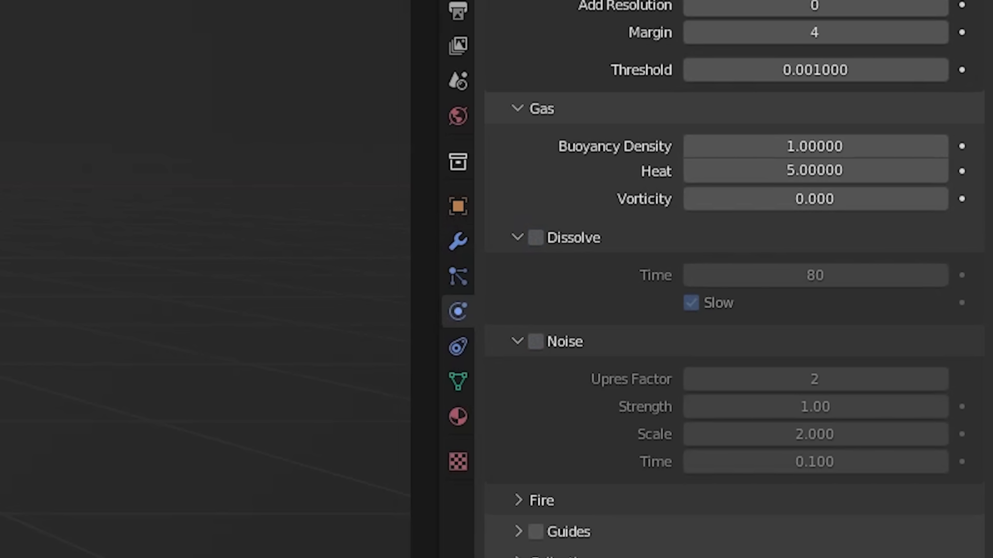
click(535, 237)
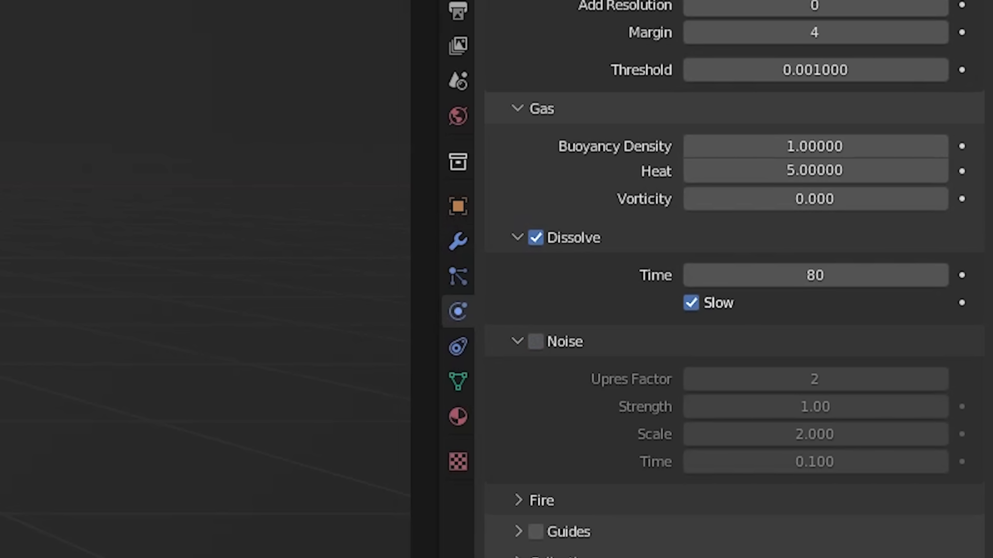
click(535, 341)
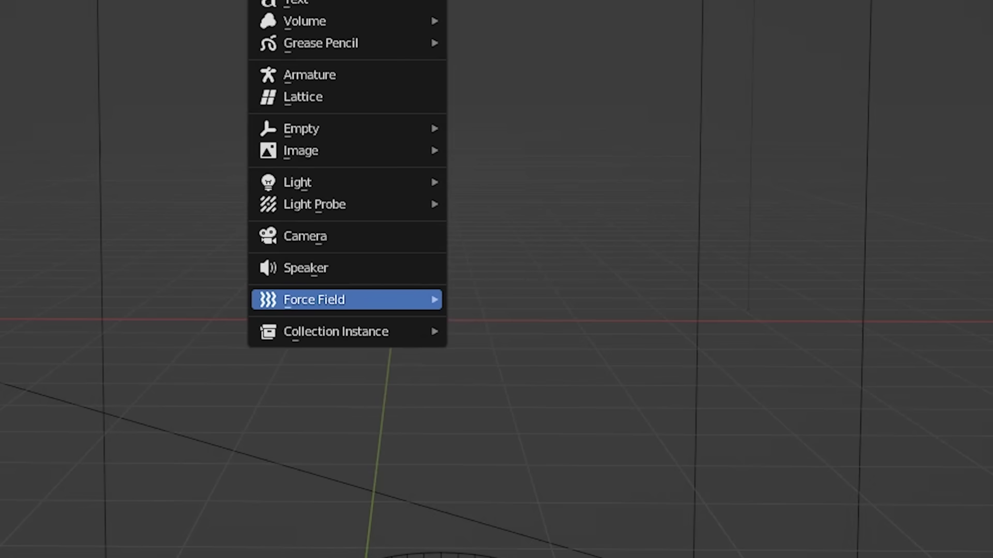
Add a Force type force field and reposition it, and set the smoke domain's Time Scale to 0.1.
mouse_move(344, 300)
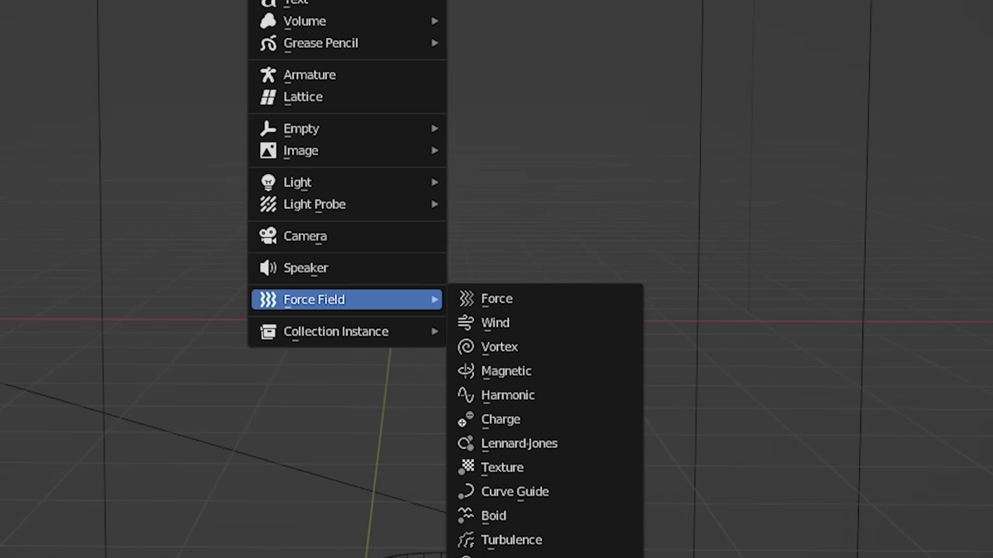
click(496, 299)
key(g)
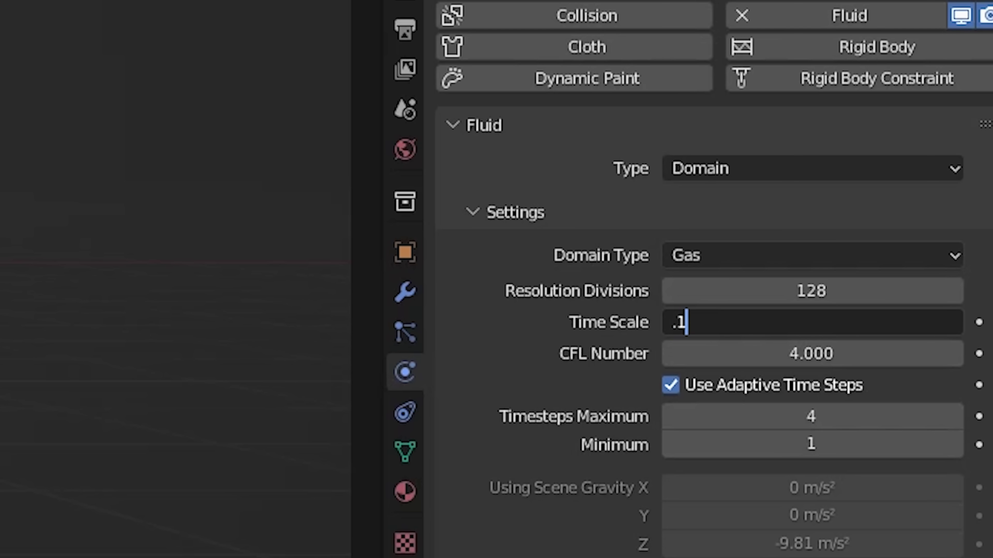
key(Return)
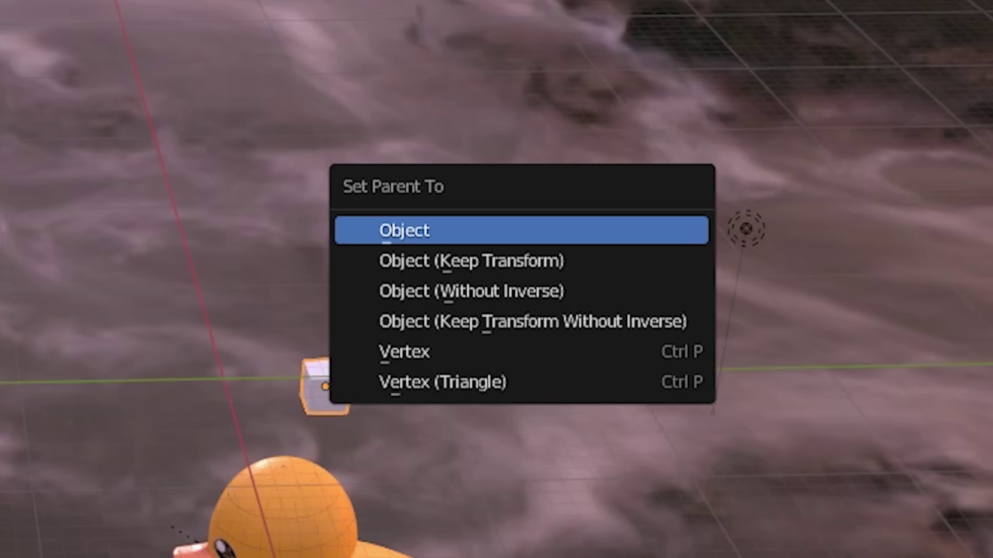
Parent the selection to the active object beside the duck using the Object option, and rotate it.
key(Return)
key(r)
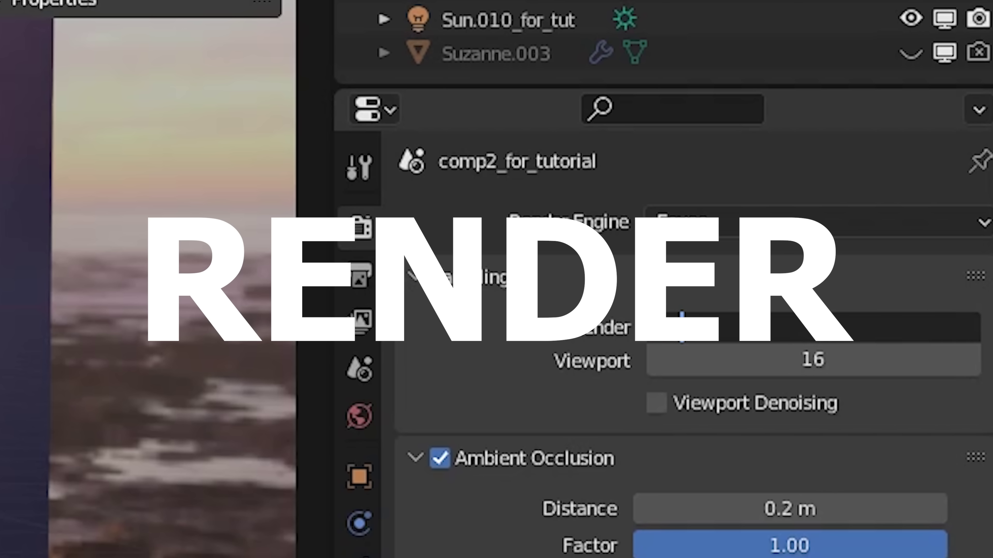
Set the Eevee render samples to 128.
text(128)
key(Return)
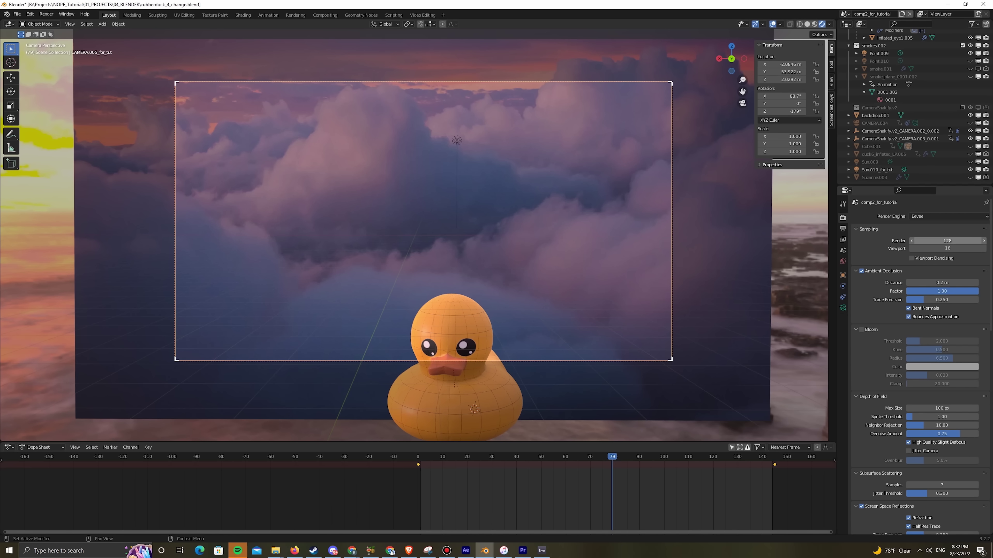
Set the Volumetrics tile size to 2 px and samples to 256, and edit the Volumetric Shadows samples.
scroll(914, 364, down, 15)
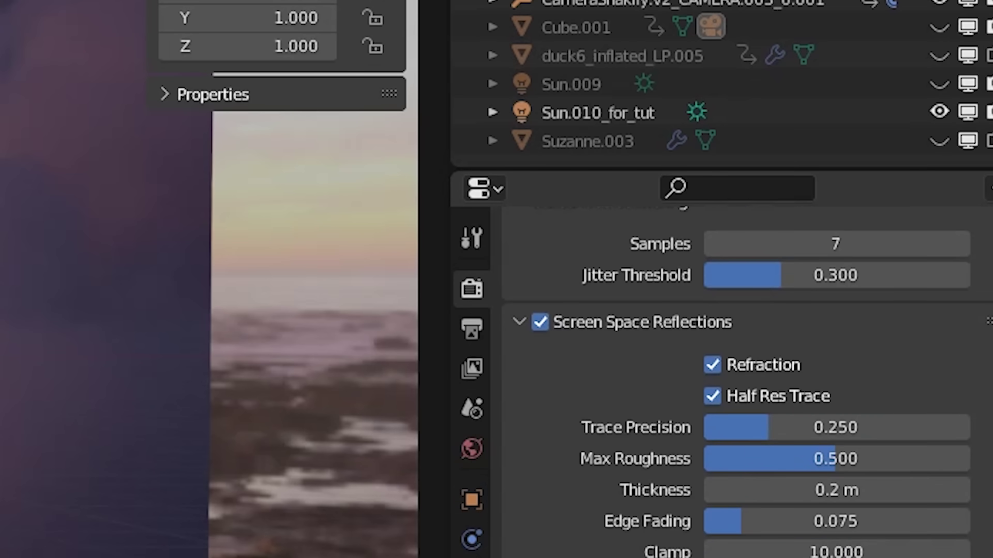
click(941, 378)
click(705, 305)
click(706, 304)
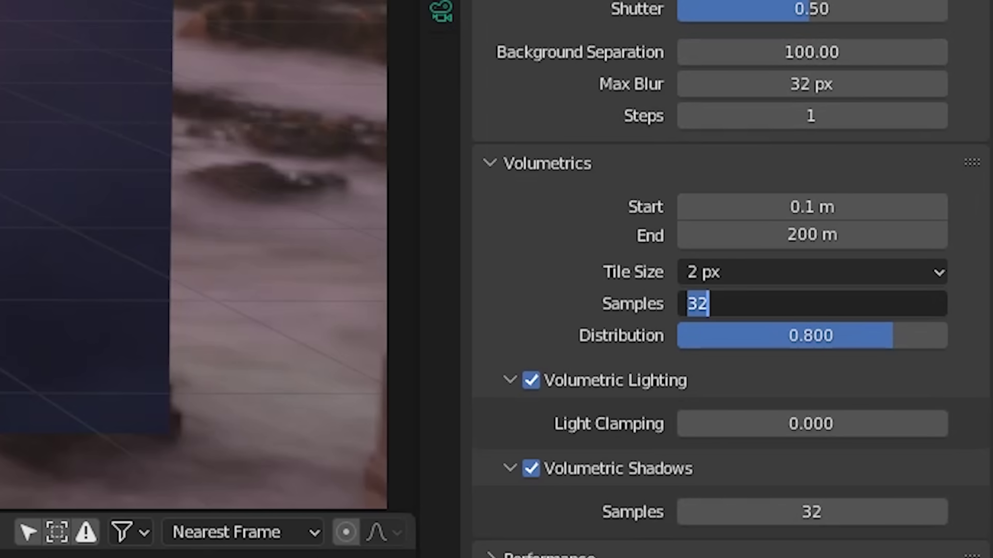
text(256)
click(812, 512)
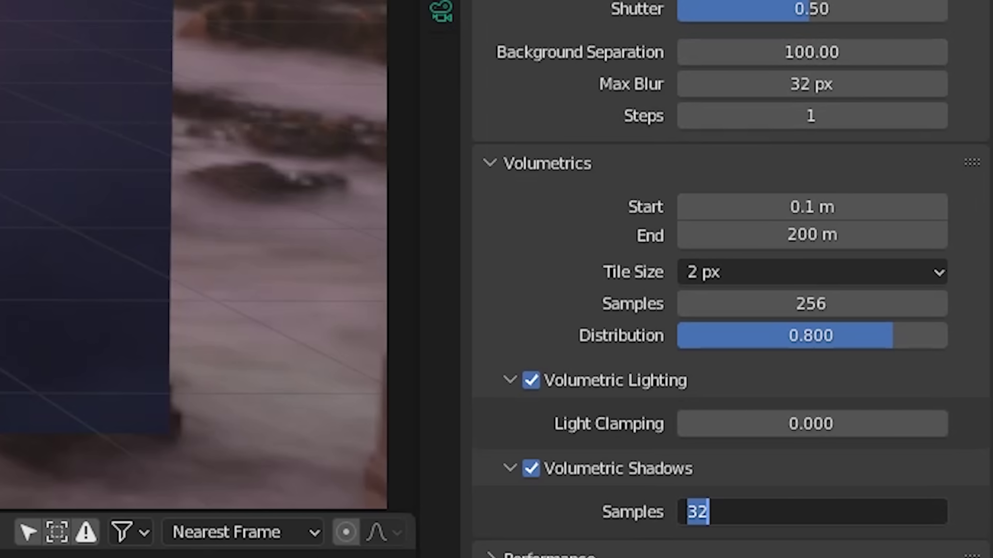
key(Return)
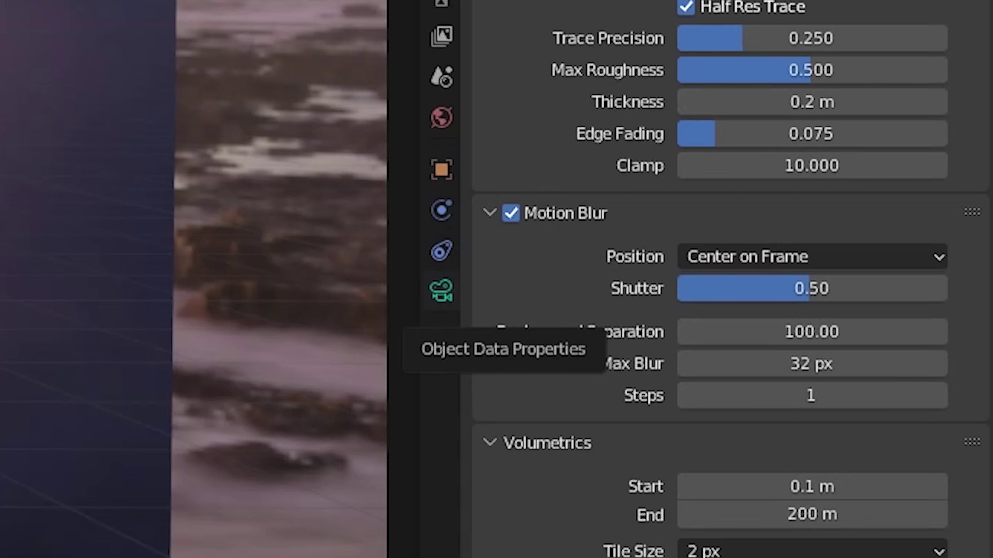
Toggle Bloom and Motion Blur in the render settings, and set the camera's Clip End to 800 m.
click(441, 290)
double_click(743, 240)
key(BackSpace)
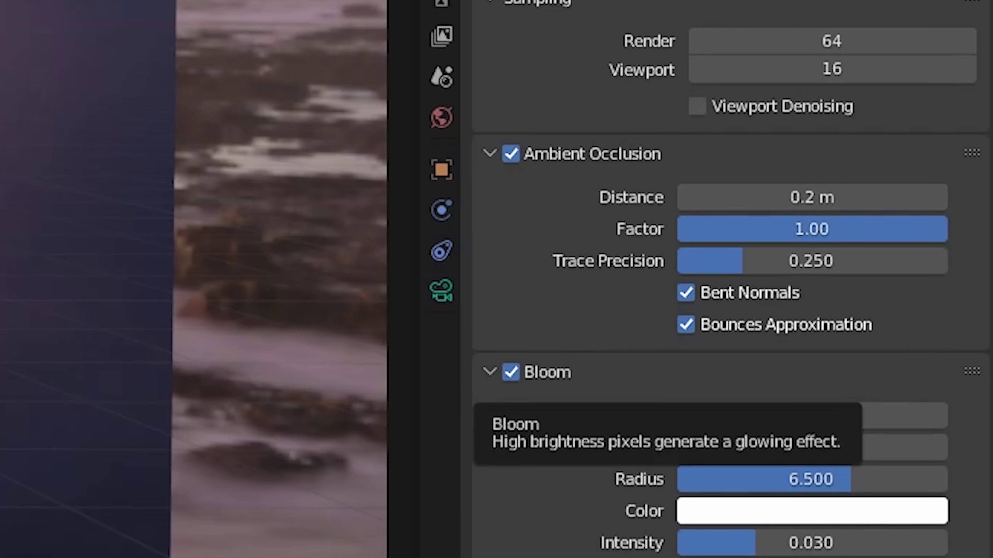
click(512, 371)
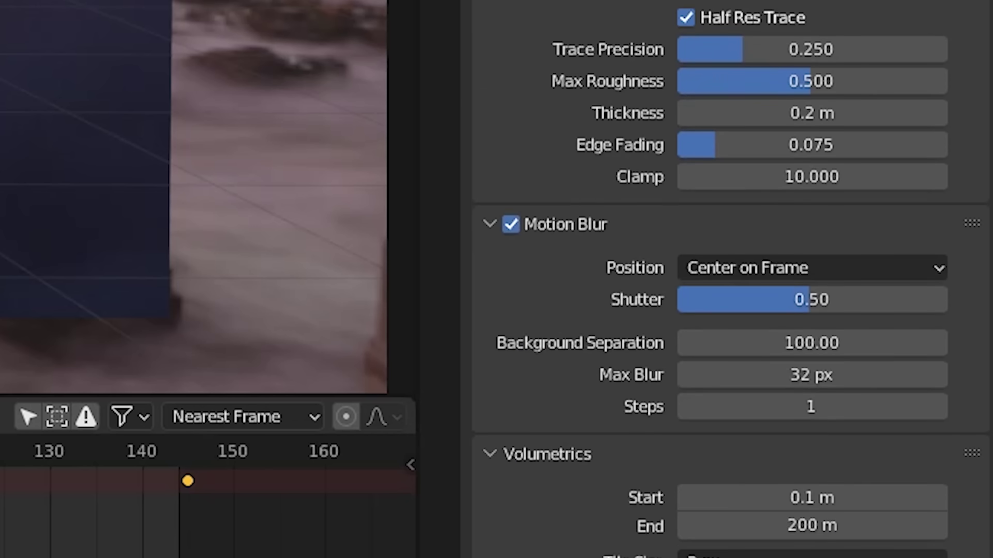
scroll(731, 274, up, 2)
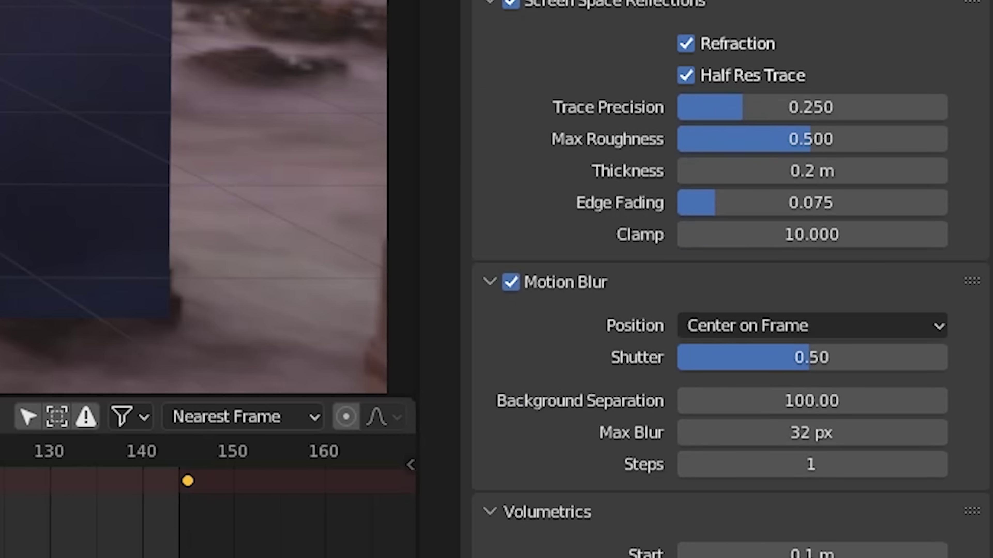
click(511, 282)
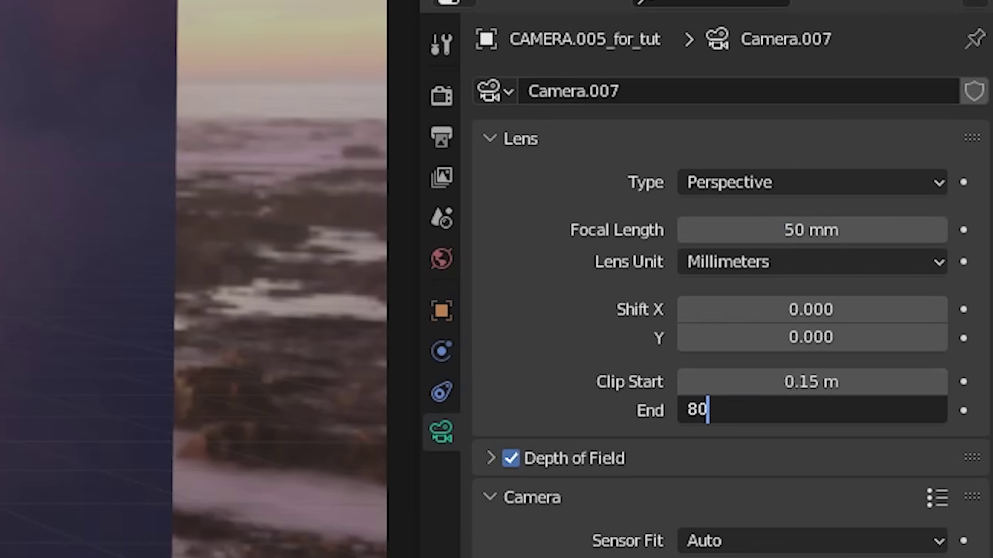
text(0)
key(Return)
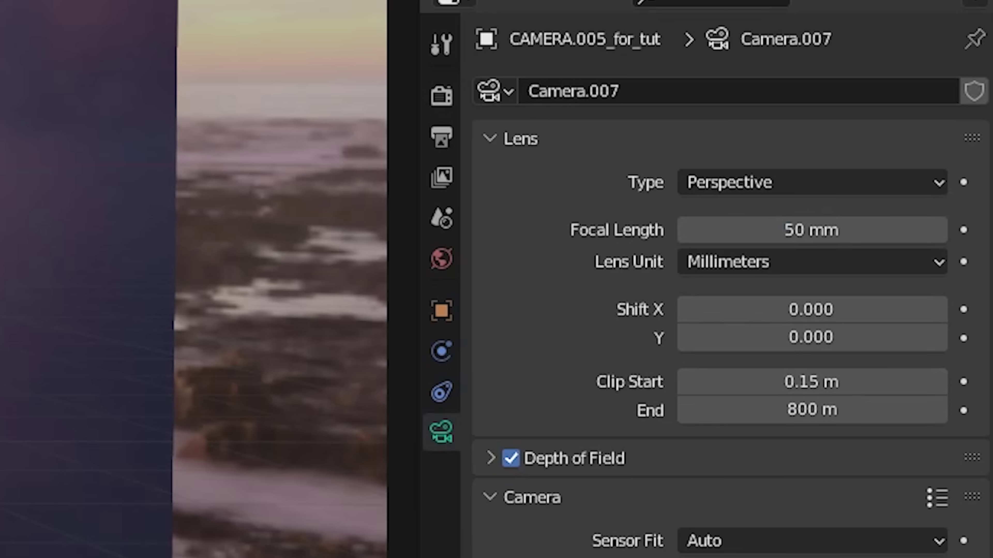
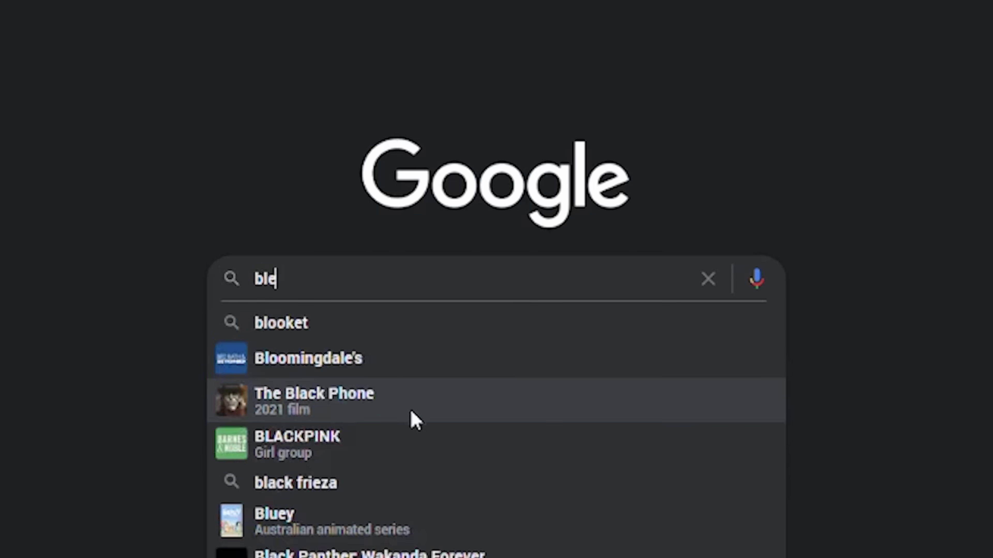
Search Google for a Blender to After Effects exporter, and install the add-on through Blender's Preferences.
text(nder to af)
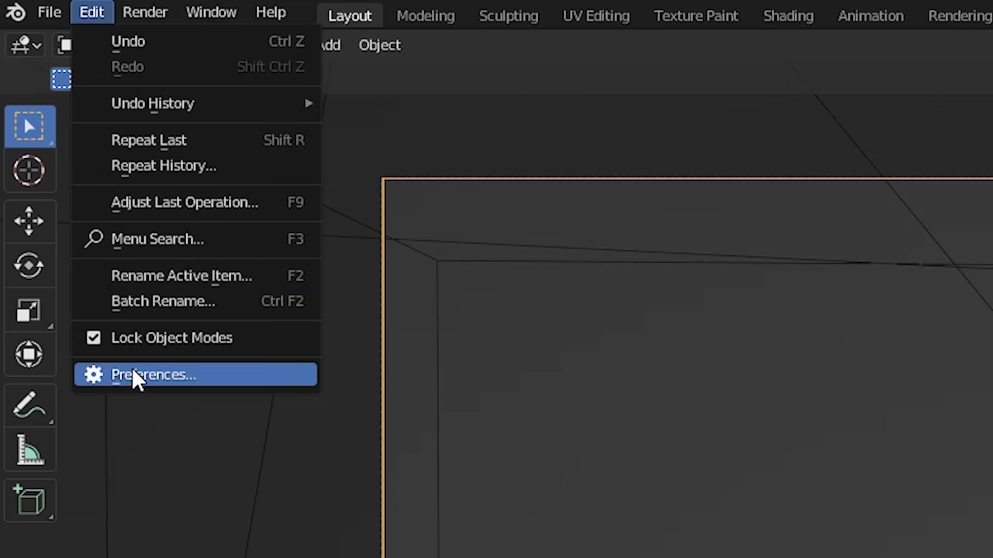
click(133, 376)
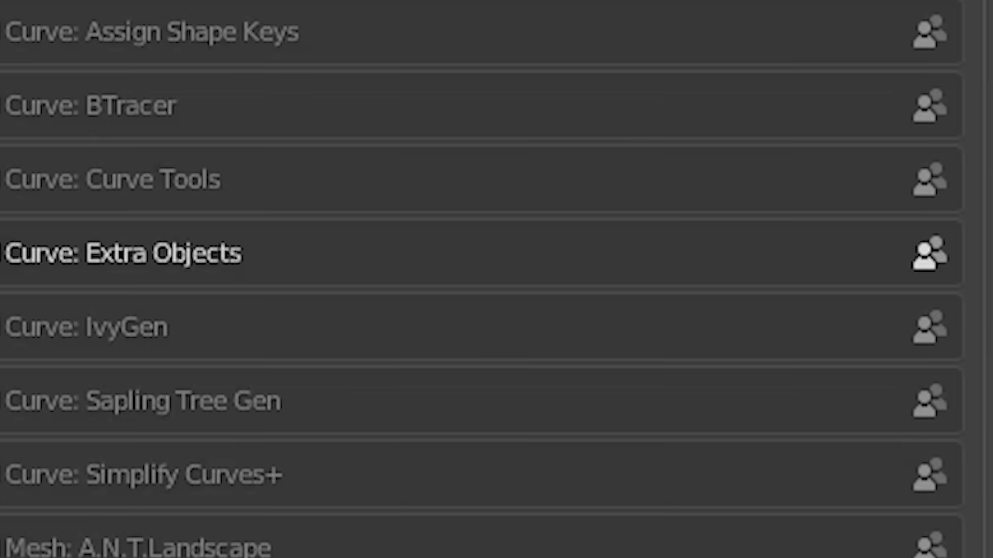
click(649, 63)
click(312, 273)
click(479, 295)
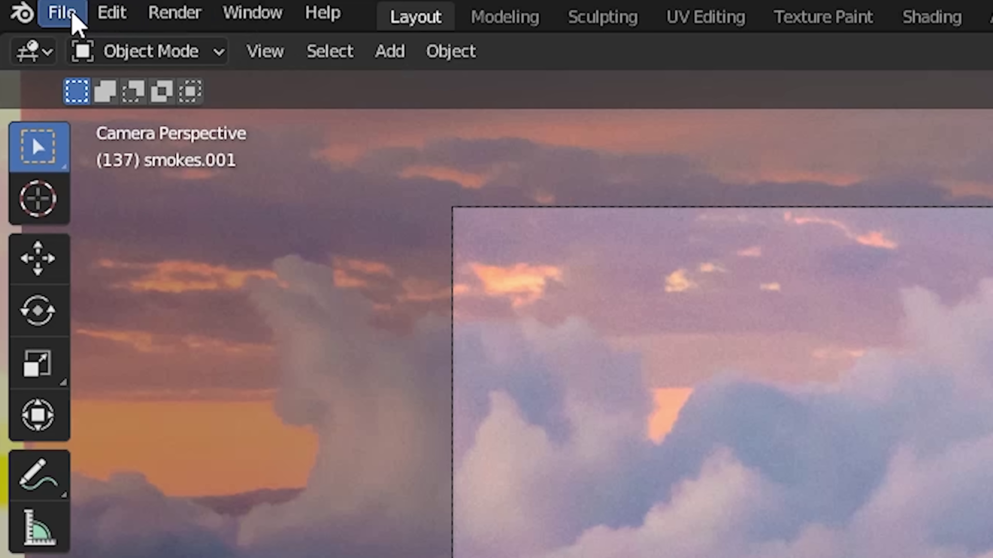
Export the scene for use in After Effects.
click(73, 17)
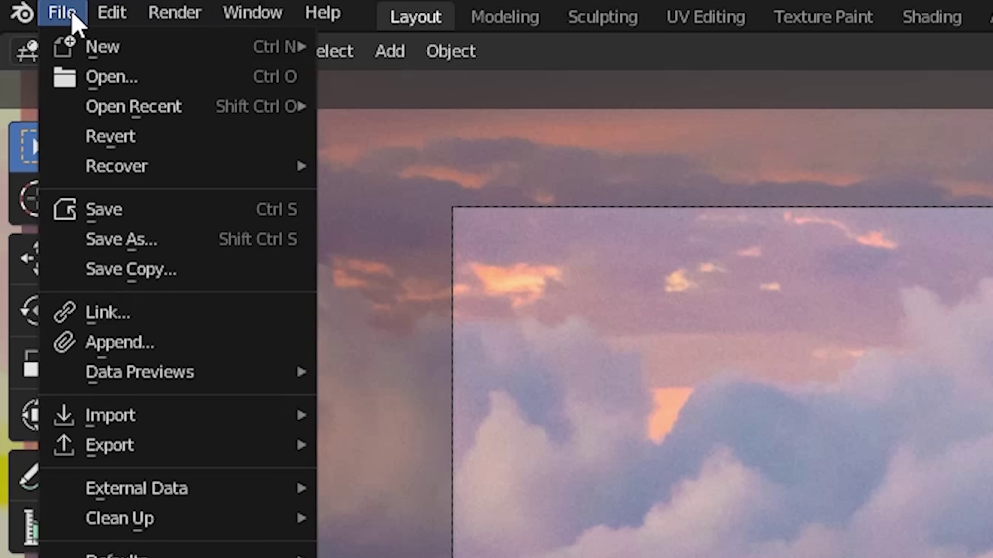
mouse_move(170, 444)
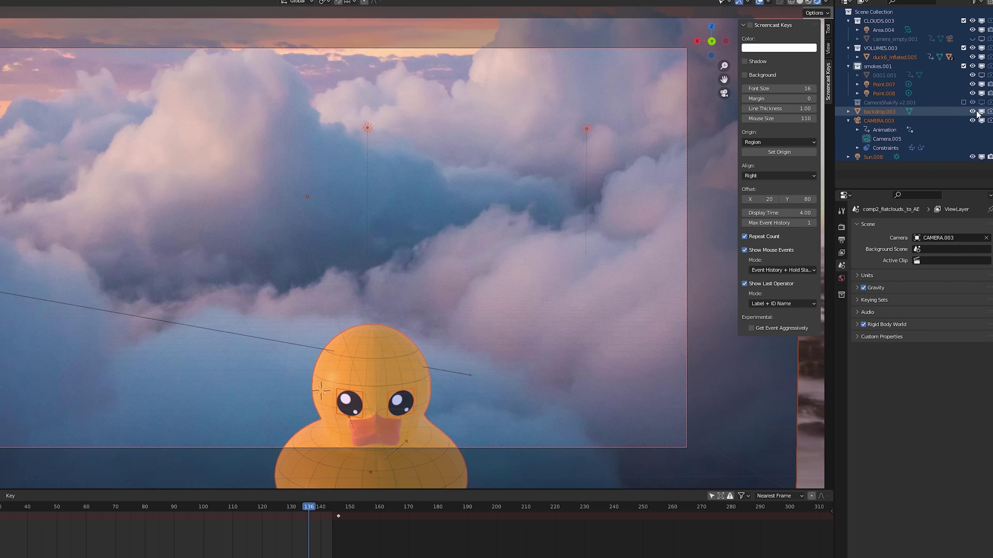
Hide the backdrop object in the viewport and enable Transparent in the render's Film settings.
click(981, 112)
click(841, 227)
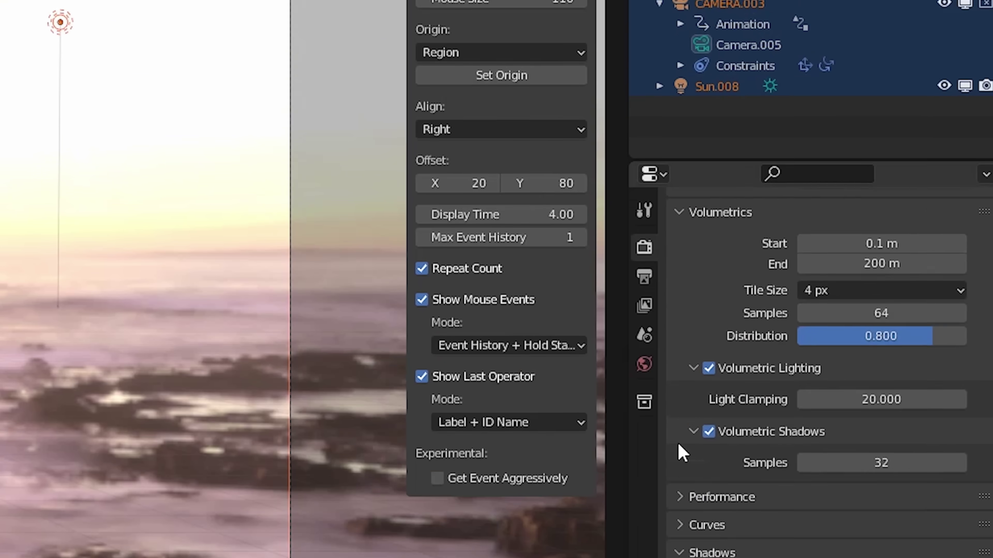
scroll(682, 128, down, 4)
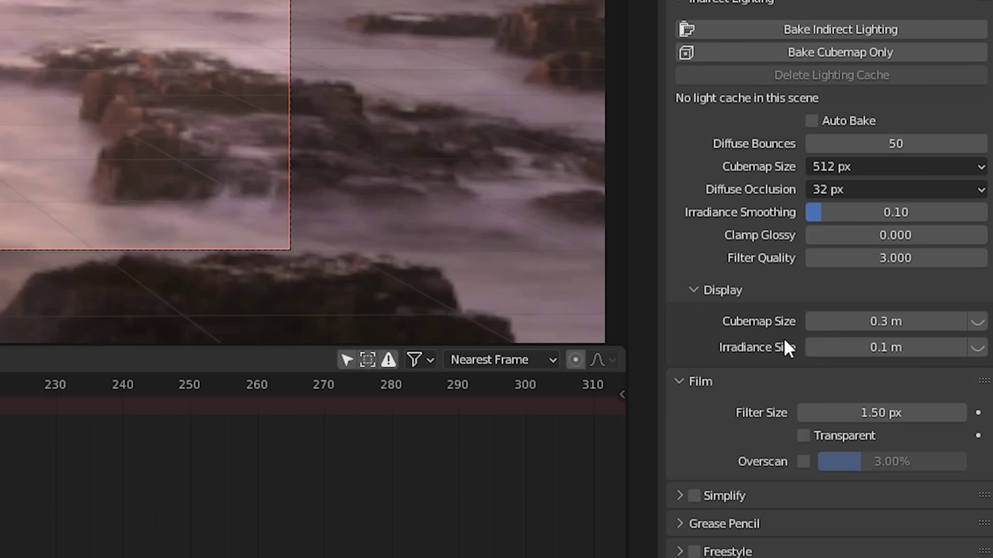
click(804, 436)
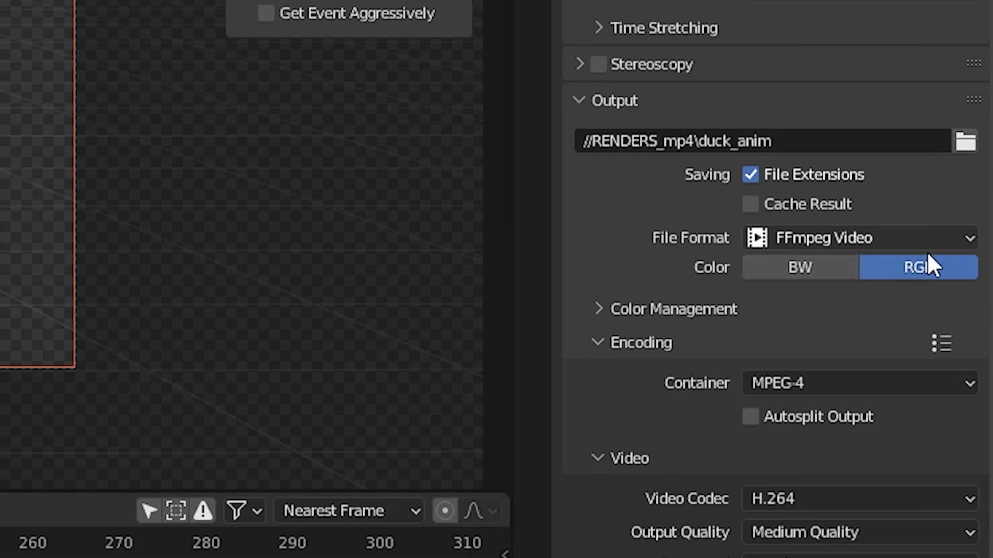
Open the output file format choices for the duck render, and render the animation.
click(924, 238)
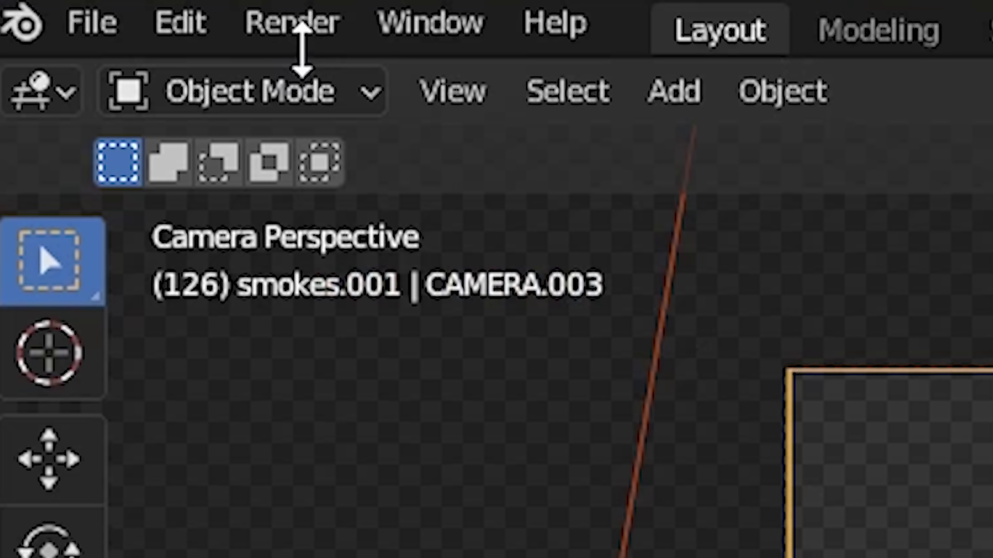
click(292, 36)
click(368, 155)
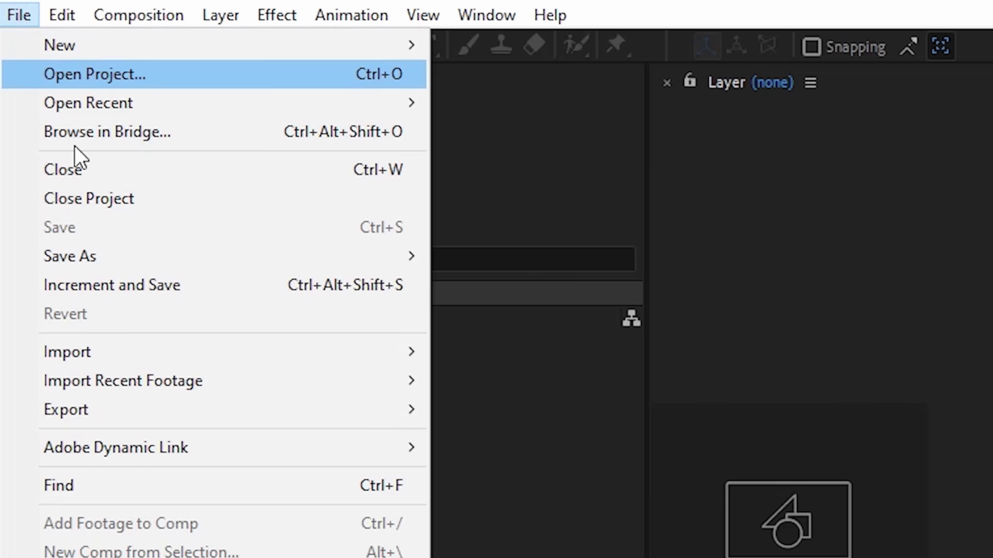
Switch to After Effects and run the script file exported from Blender.
mouse_move(217, 434)
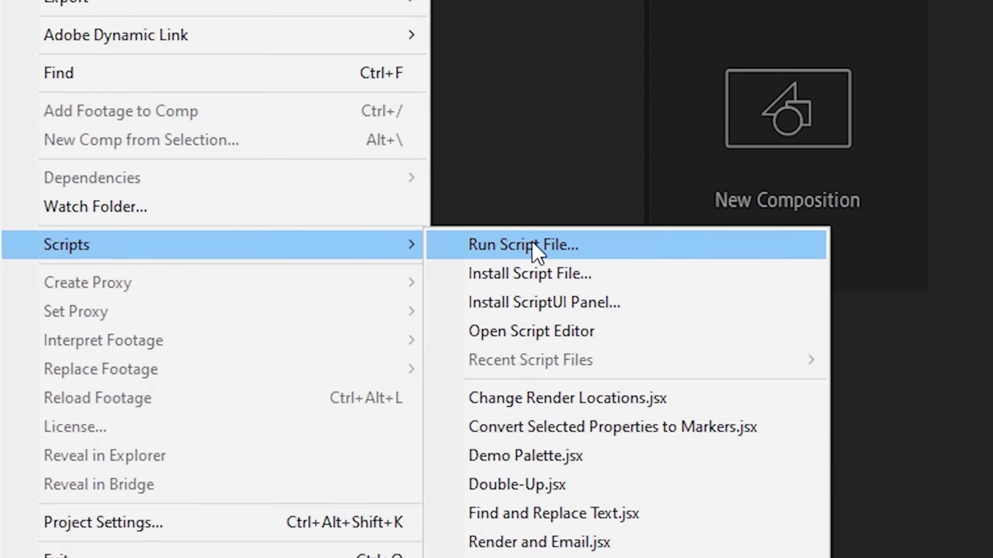
click(525, 439)
click(764, 533)
Import the rendered footage, place the duck_transparent precomp above CAMERA_003 in the rubberduck_4_change composition, and preview it.
click(32, 19)
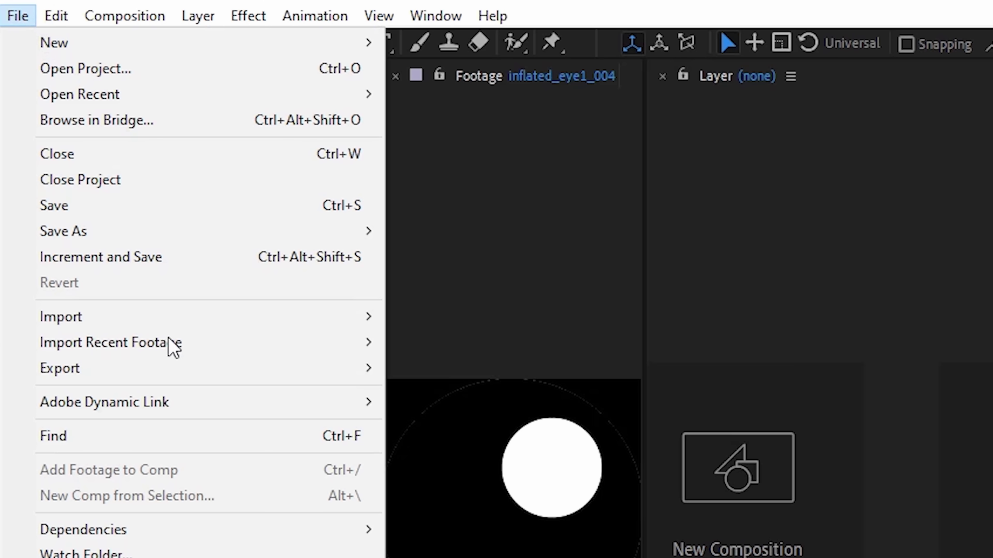
mouse_move(187, 326)
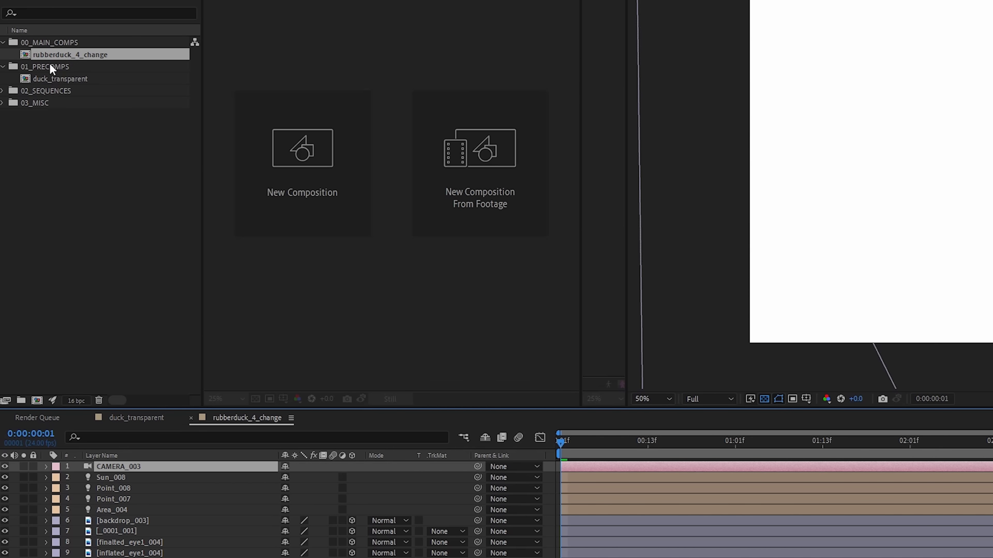
drag(160, 471, 159, 463)
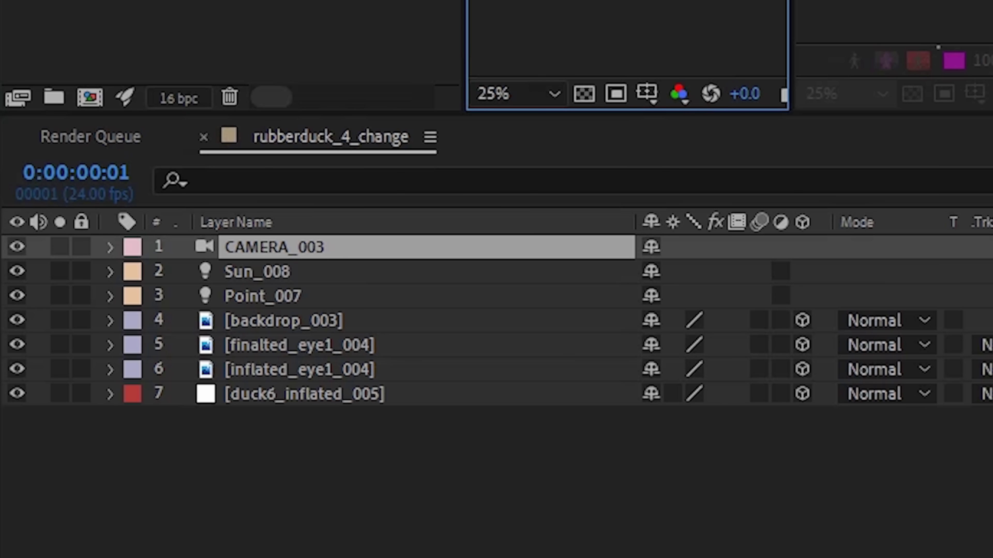
key(space)
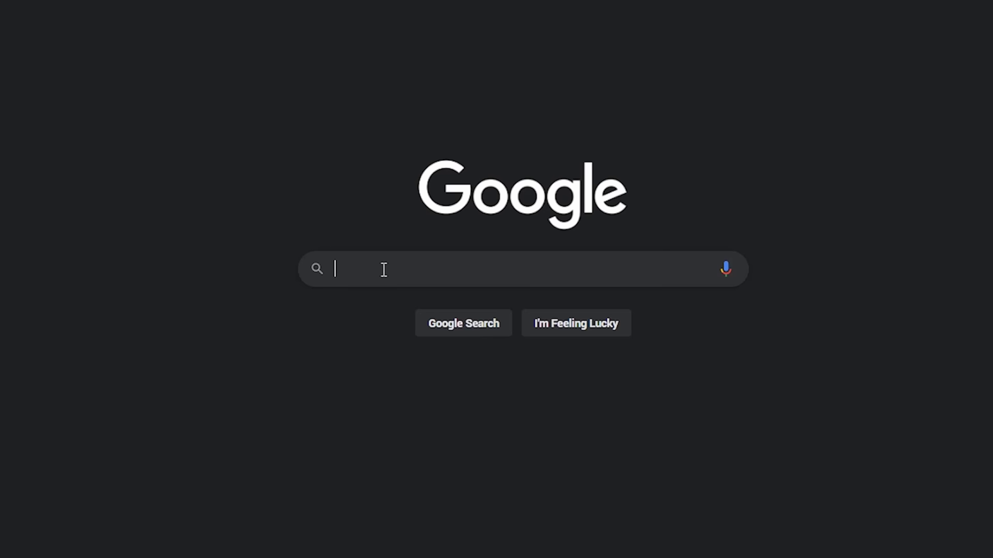
Search Google for "clouds png transparent", and place the three imported cloud images in the rubberduck_4_change composition.
click(383, 269)
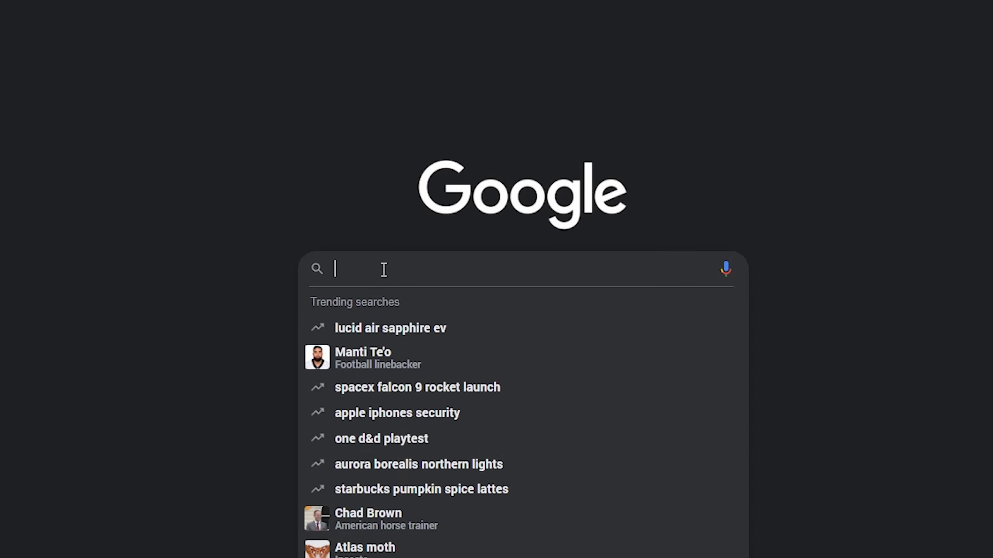
text(clouds png transparent)
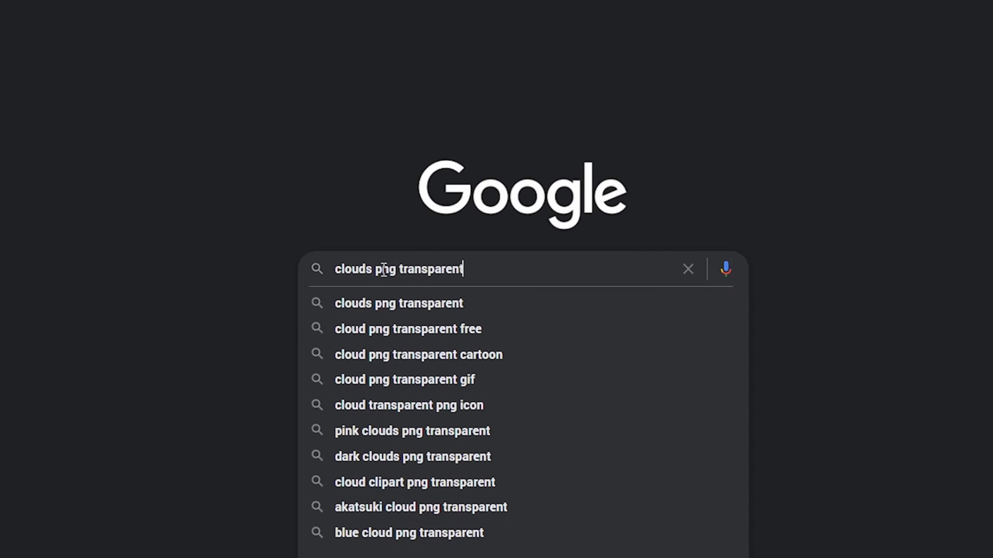
key(Return)
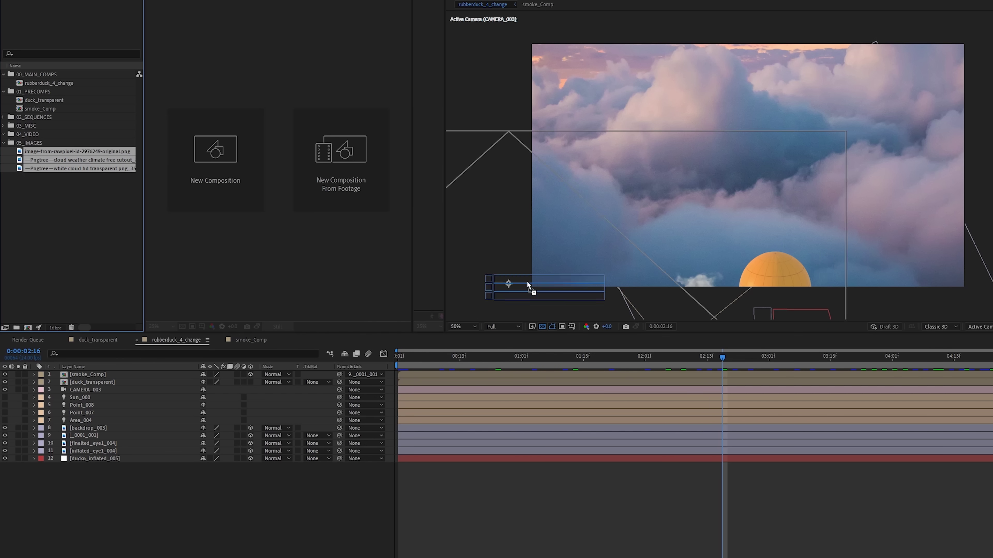
drag(528, 285, 719, 163)
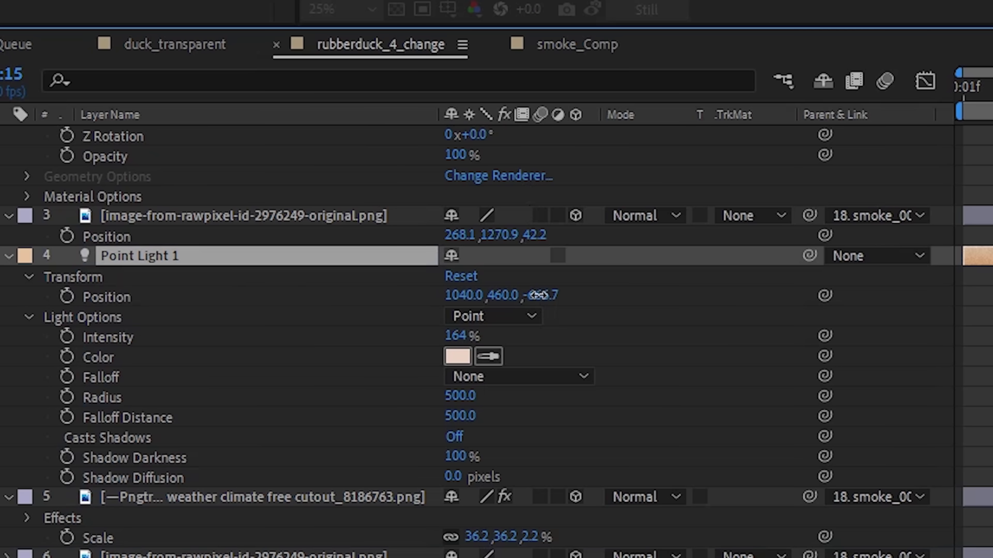
Move Point Light 1 along its Z position and set the light colour to #DFA275.
drag(539, 295, 718, 282)
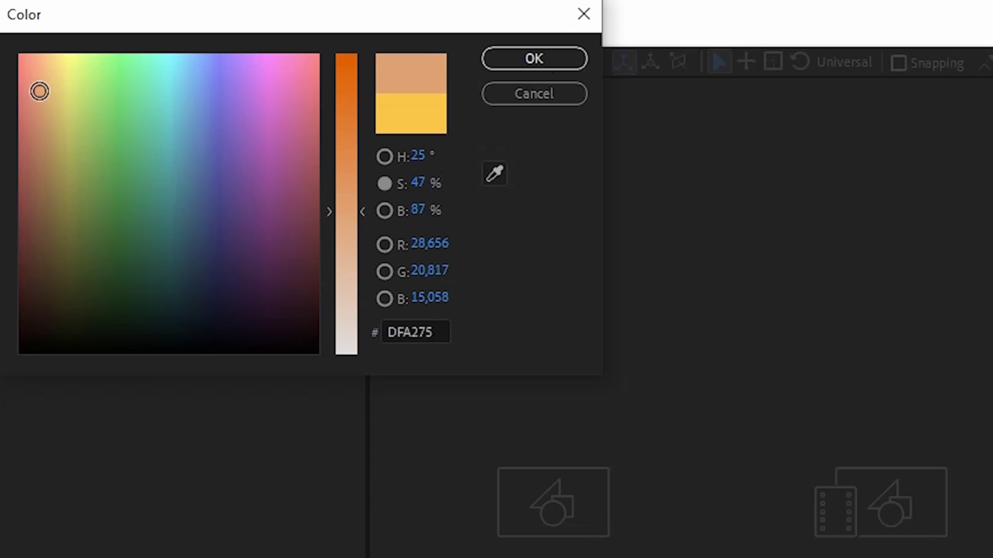
click(551, 69)
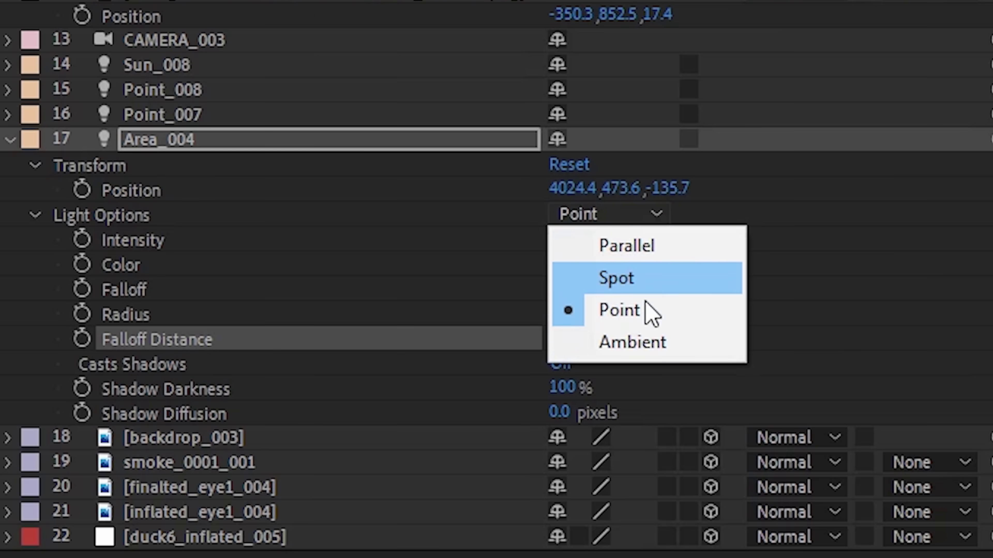
Change the Area_004 light type to Ambient, and reposition the selected item below the clouds in the 3D view.
click(651, 342)
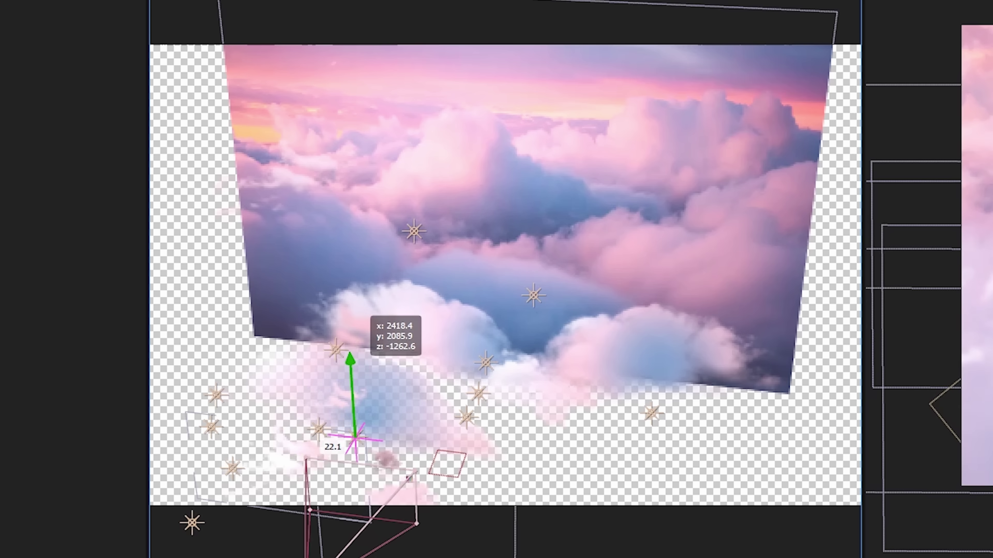
drag(350, 434, 333, 452)
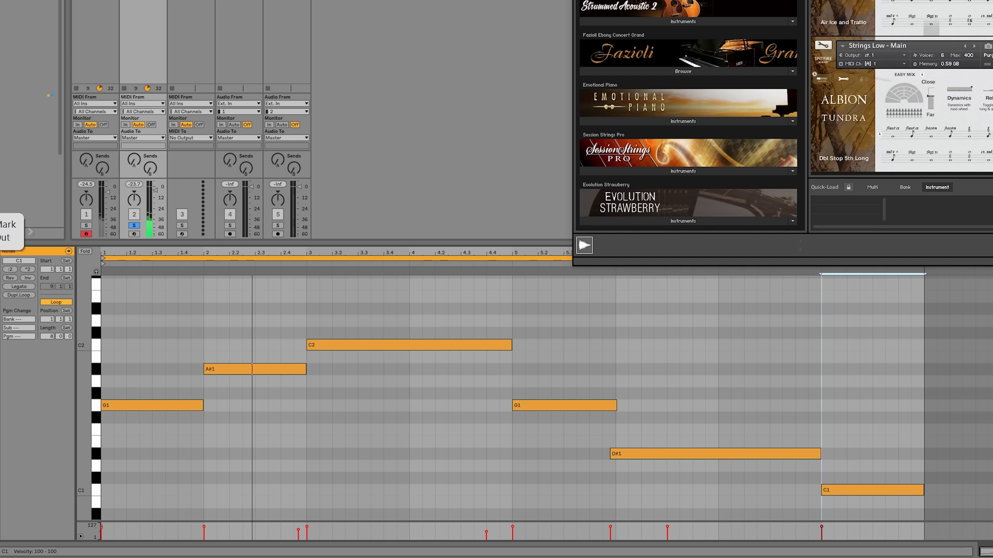
scroll(95, 398, down, 5)
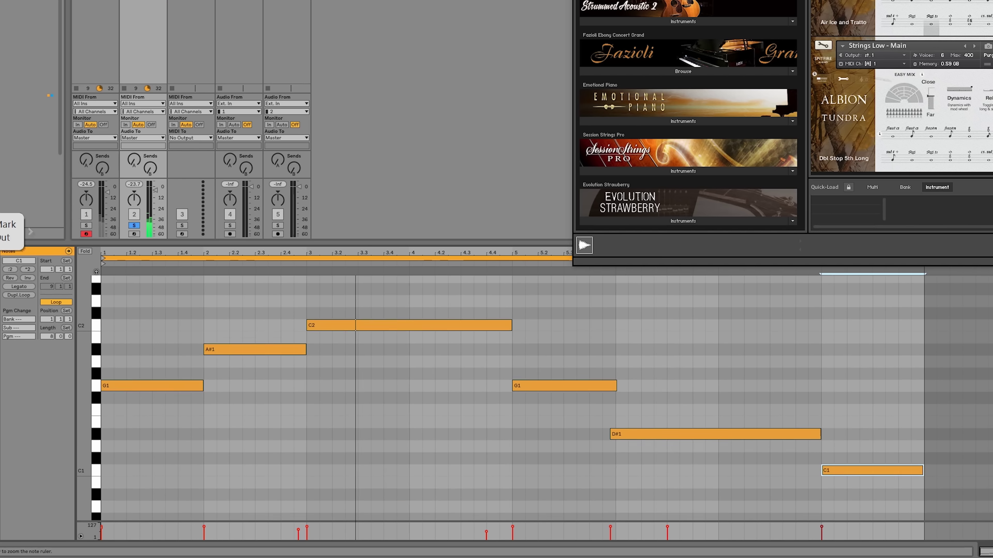